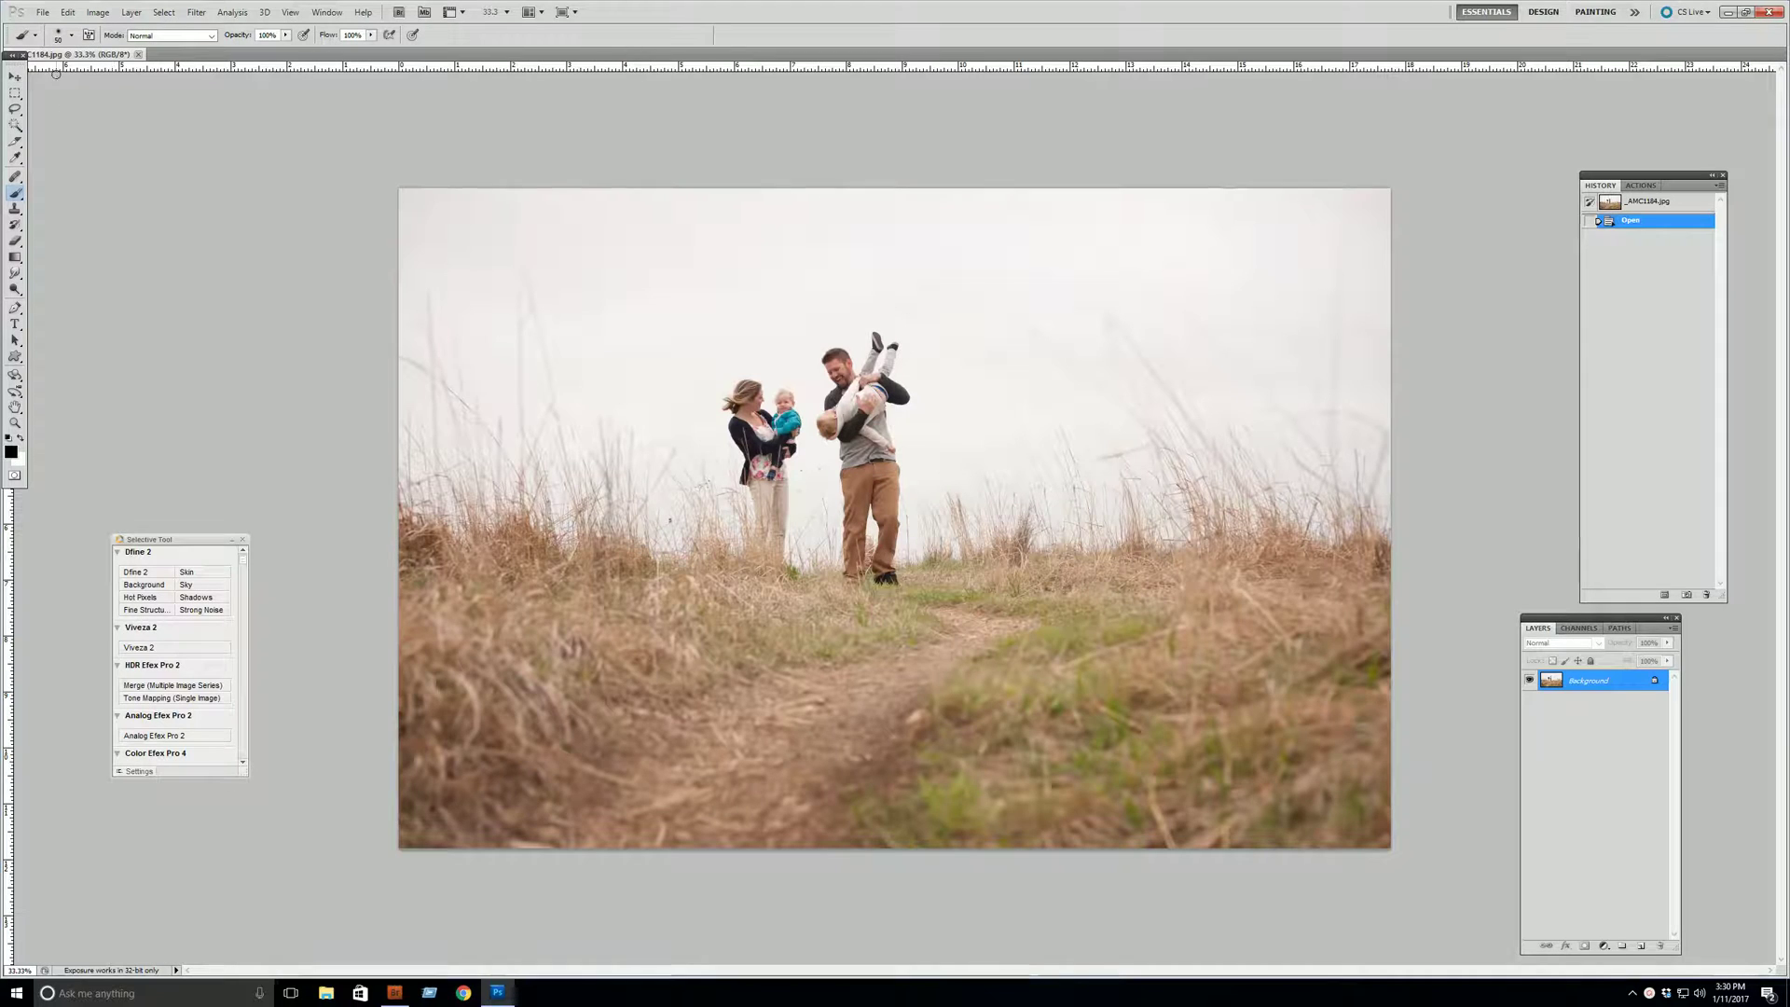
Open sky.jpg from the Open Recent file list.
left_click(42, 12)
mouse_move(186, 107)
left_click(264, 122)
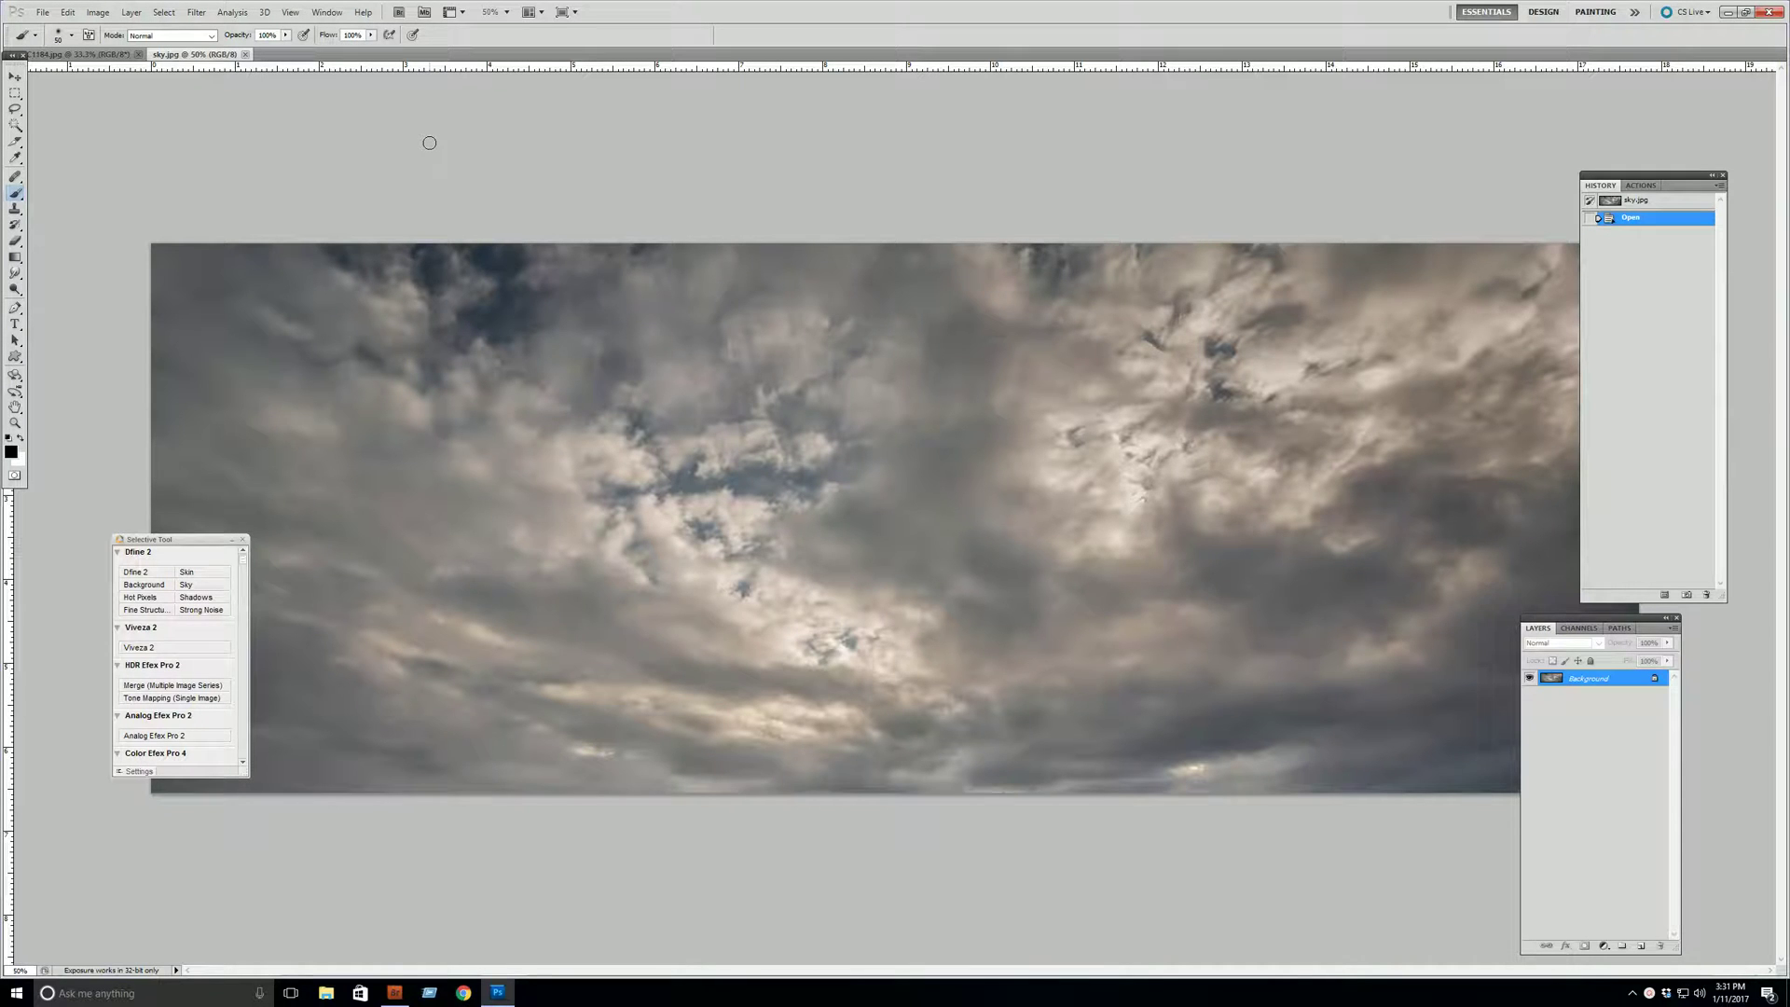
Select the entire sky.jpg image and copy it.
left_click(169, 14)
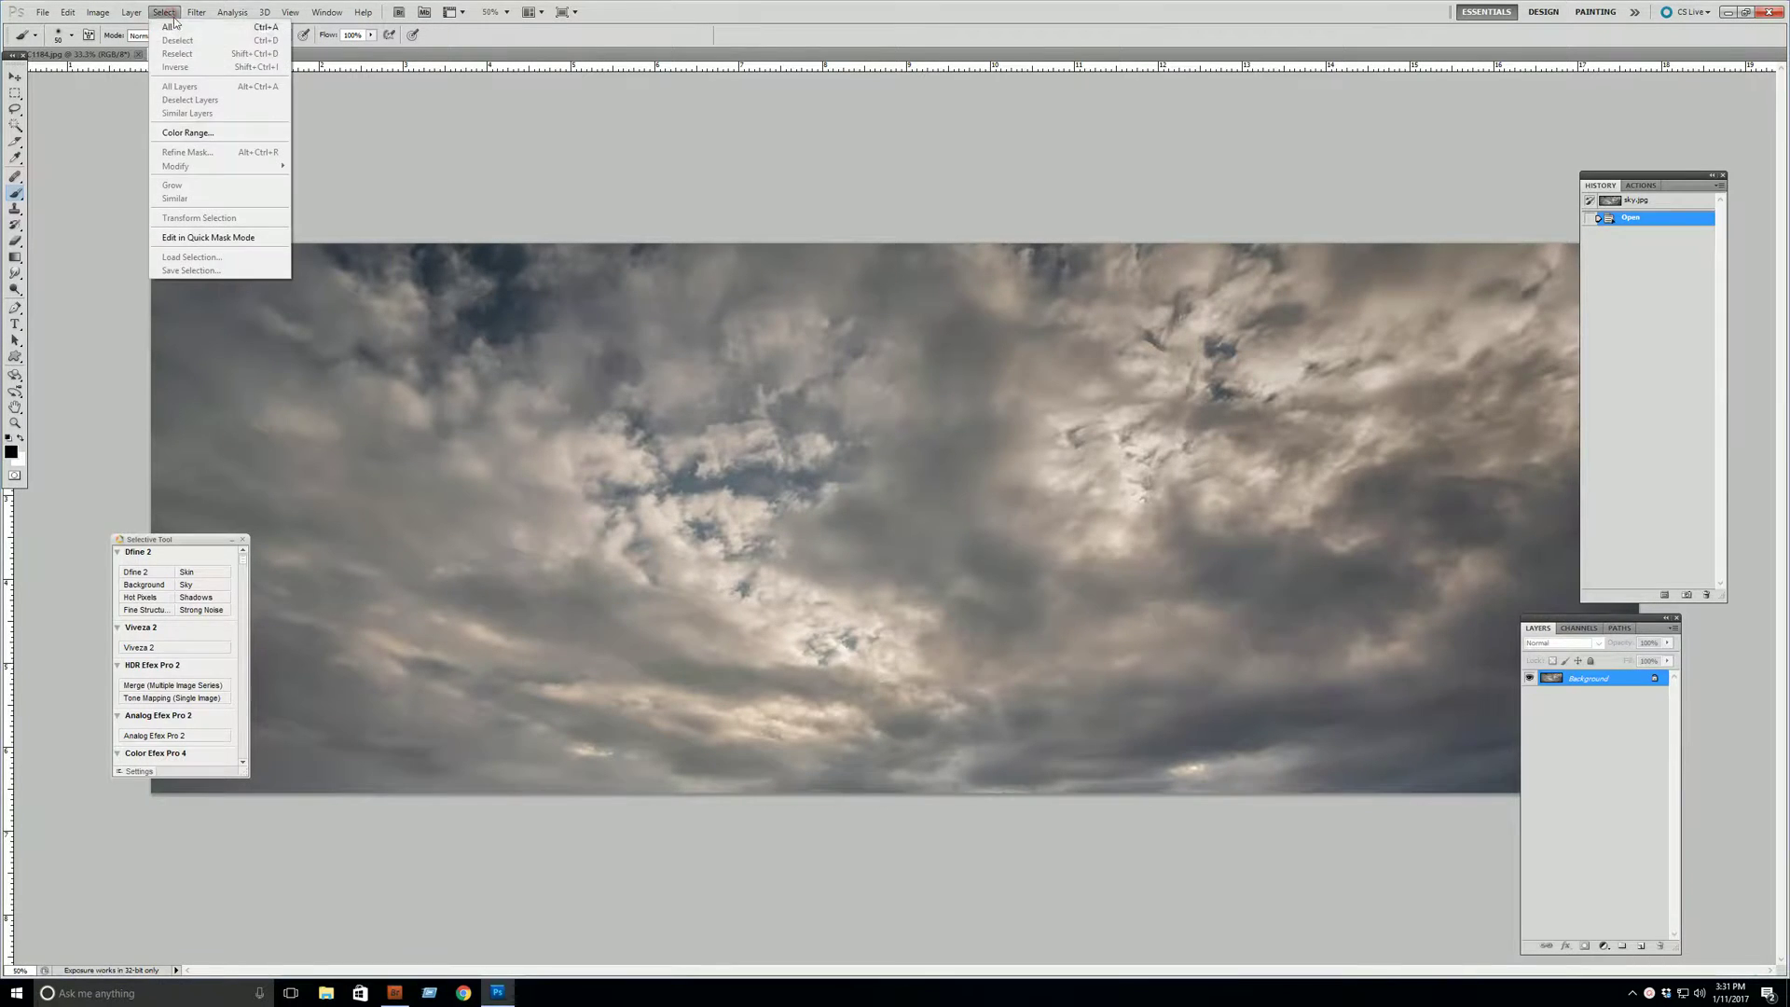
left_click(169, 27)
left_click(67, 12)
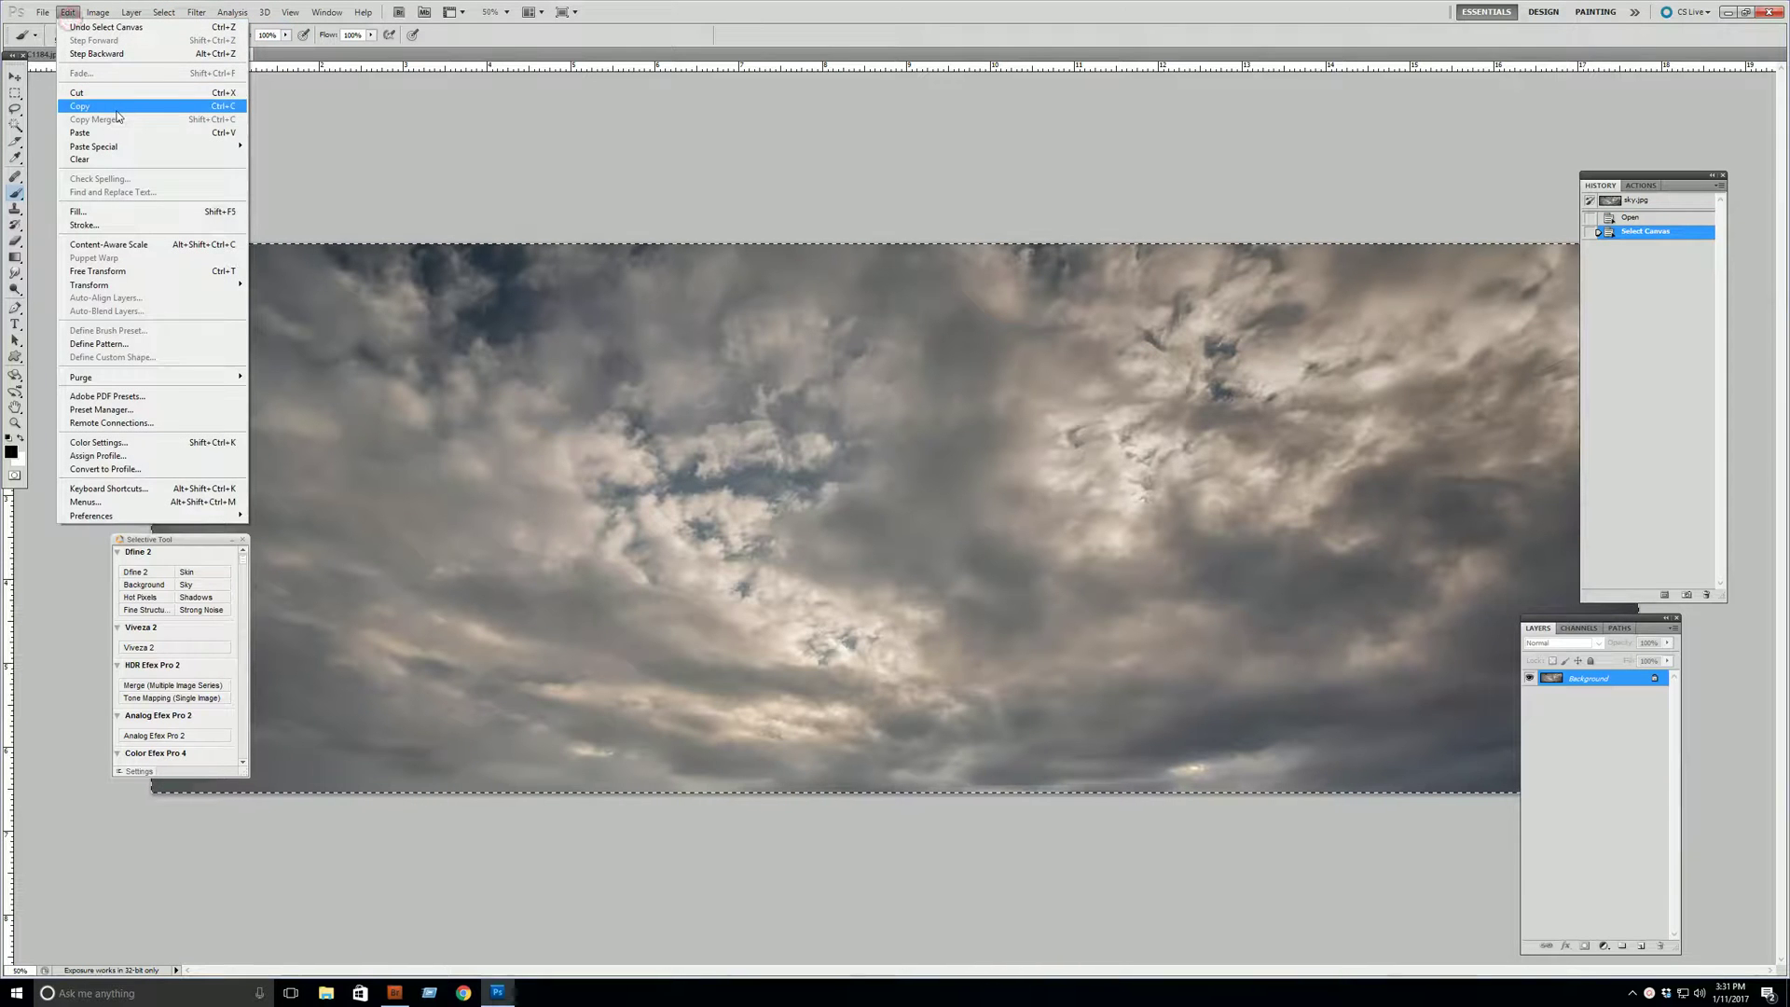
left_click(117, 108)
Paste the sky into _AMC1184.jpg as Layer 1, converting its colour profile, and enter Free Transform.
key("ctrl+Tab")
left_click(67, 13)
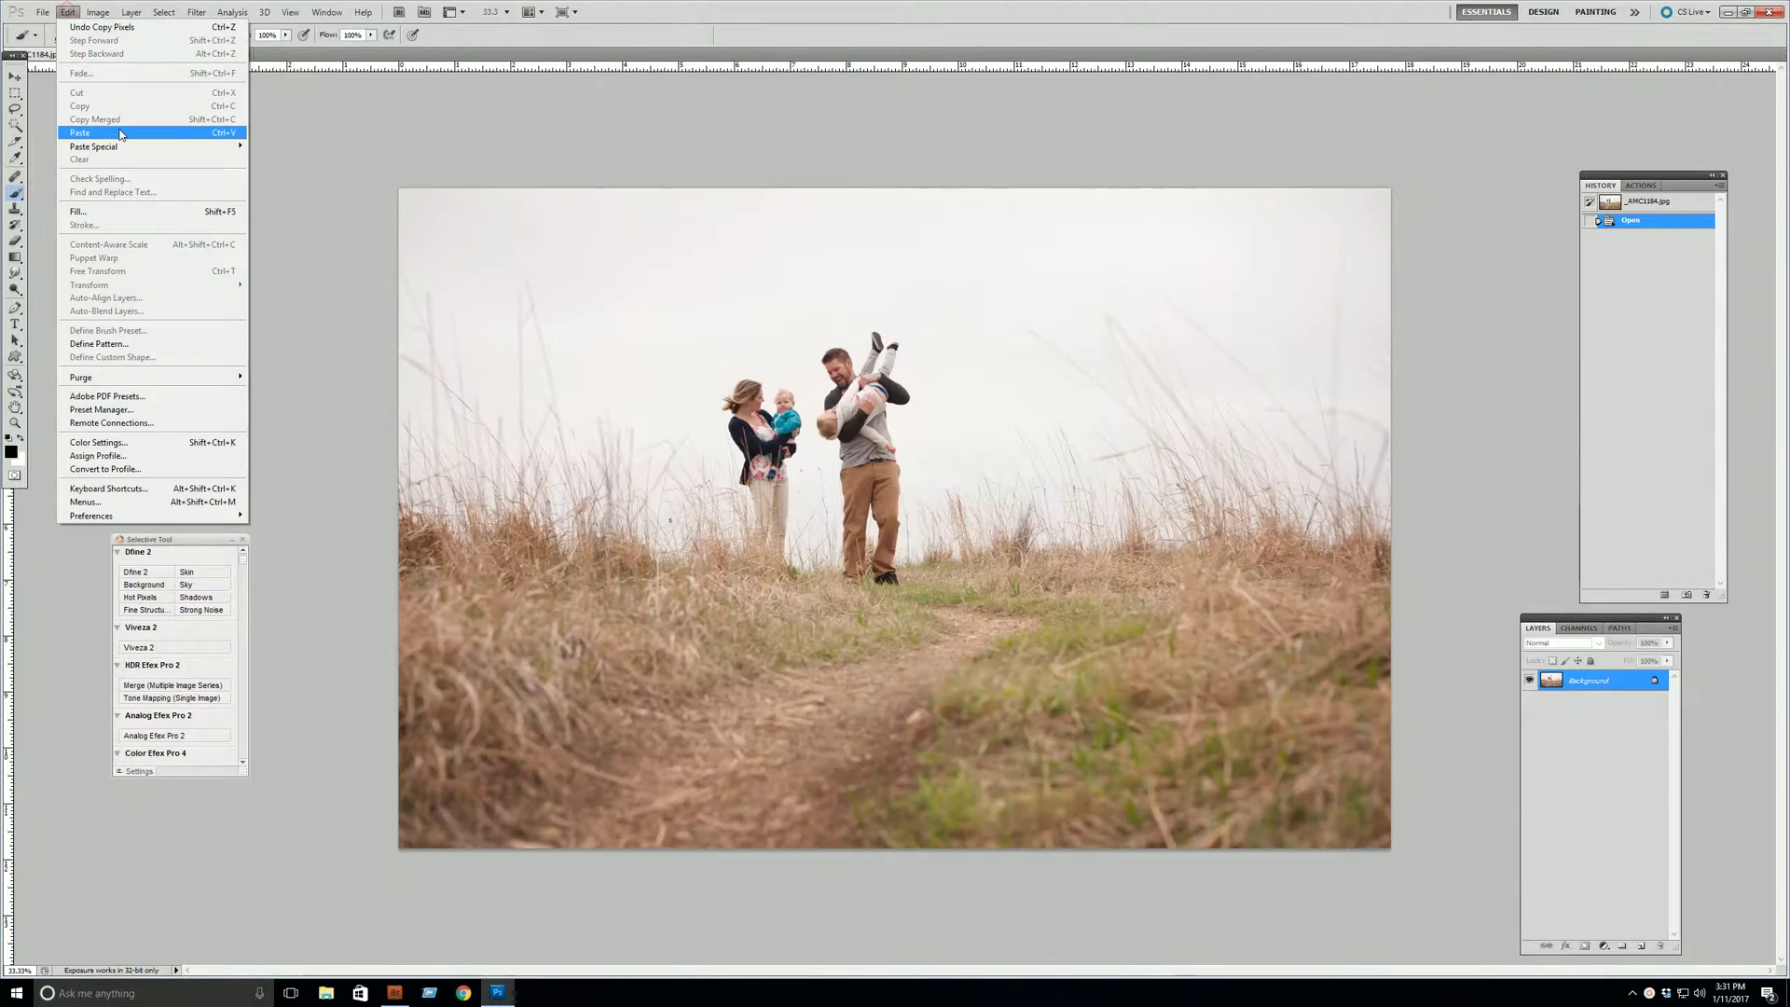
left_click(119, 133)
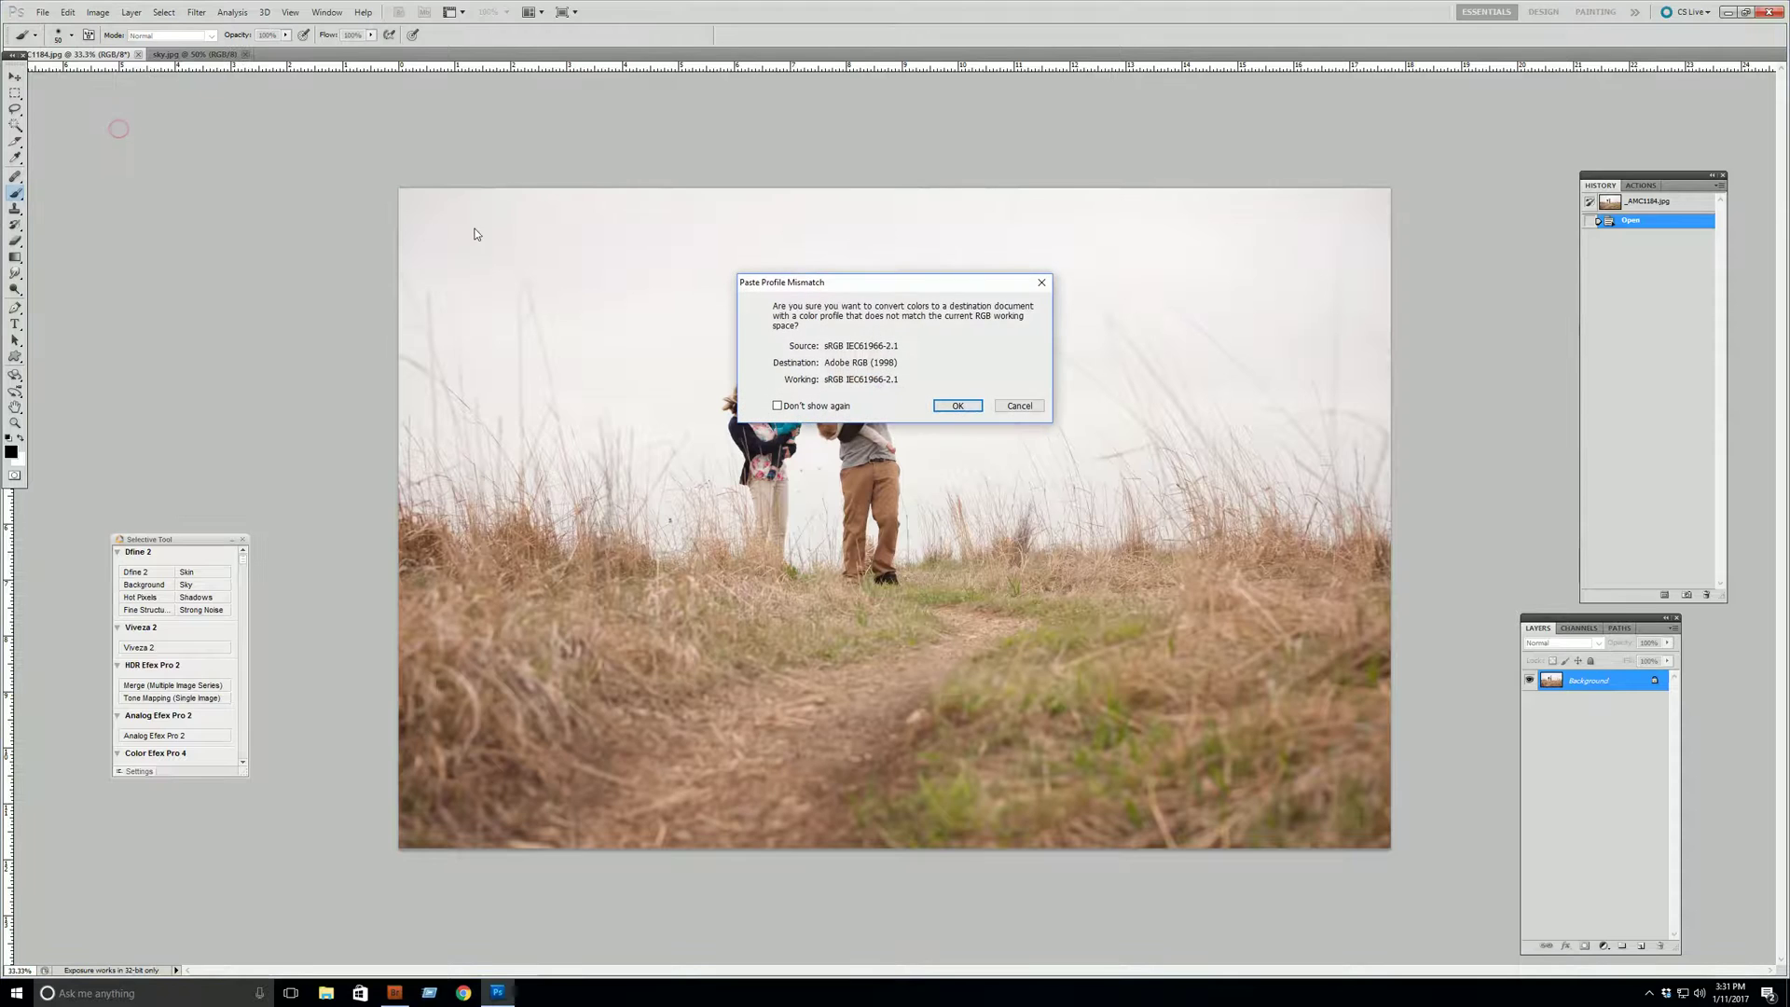
left_click(961, 411)
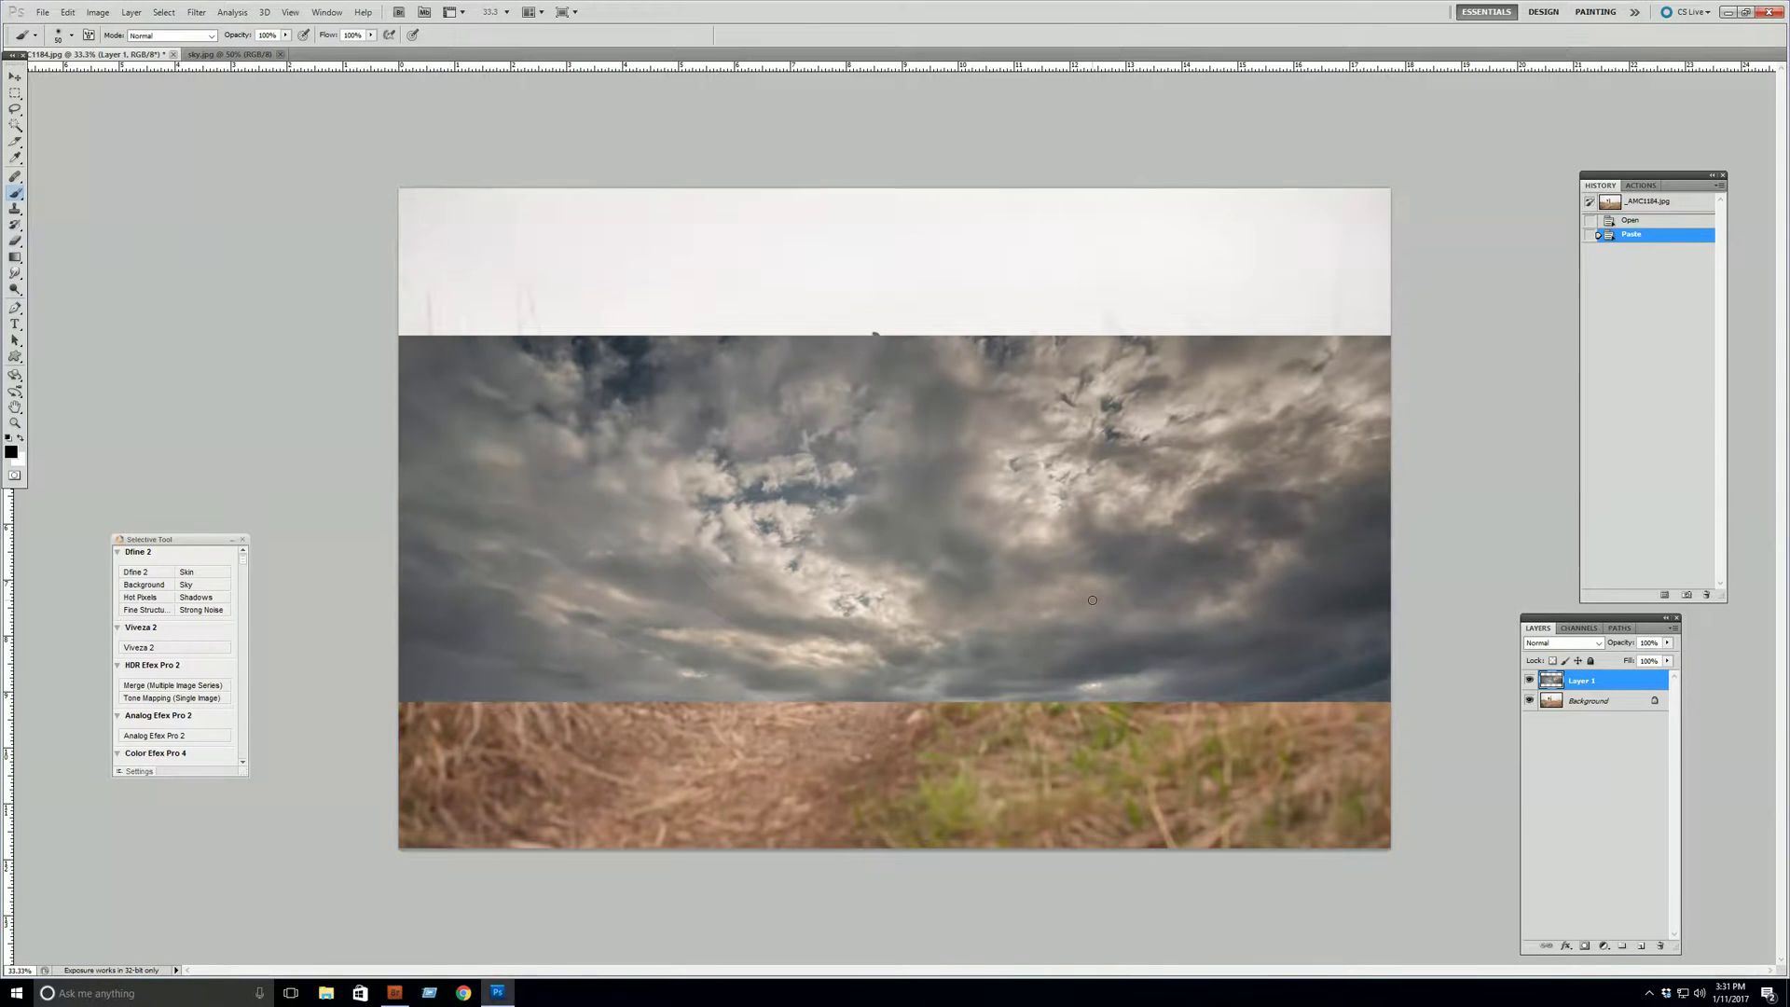
key("ctrl+t")
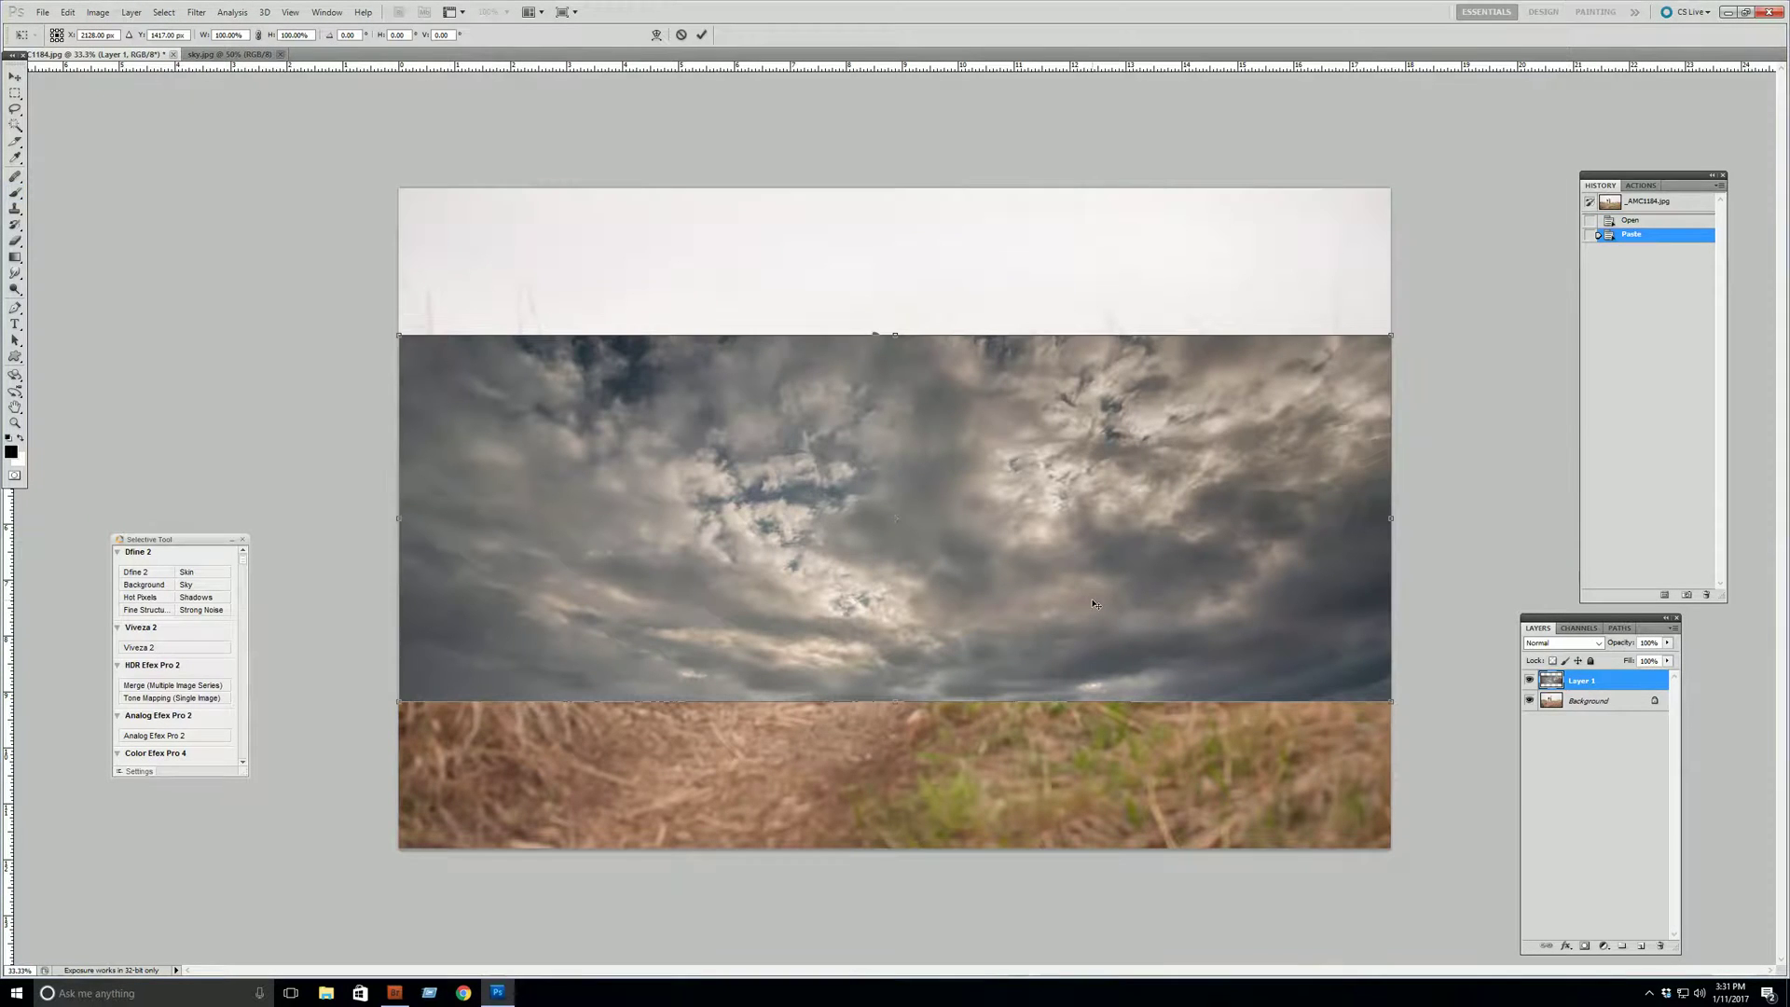
Move the cloud layer up to the photo's top edge and commit the transform.
left_click_drag(1027, 466, 1017, 320)
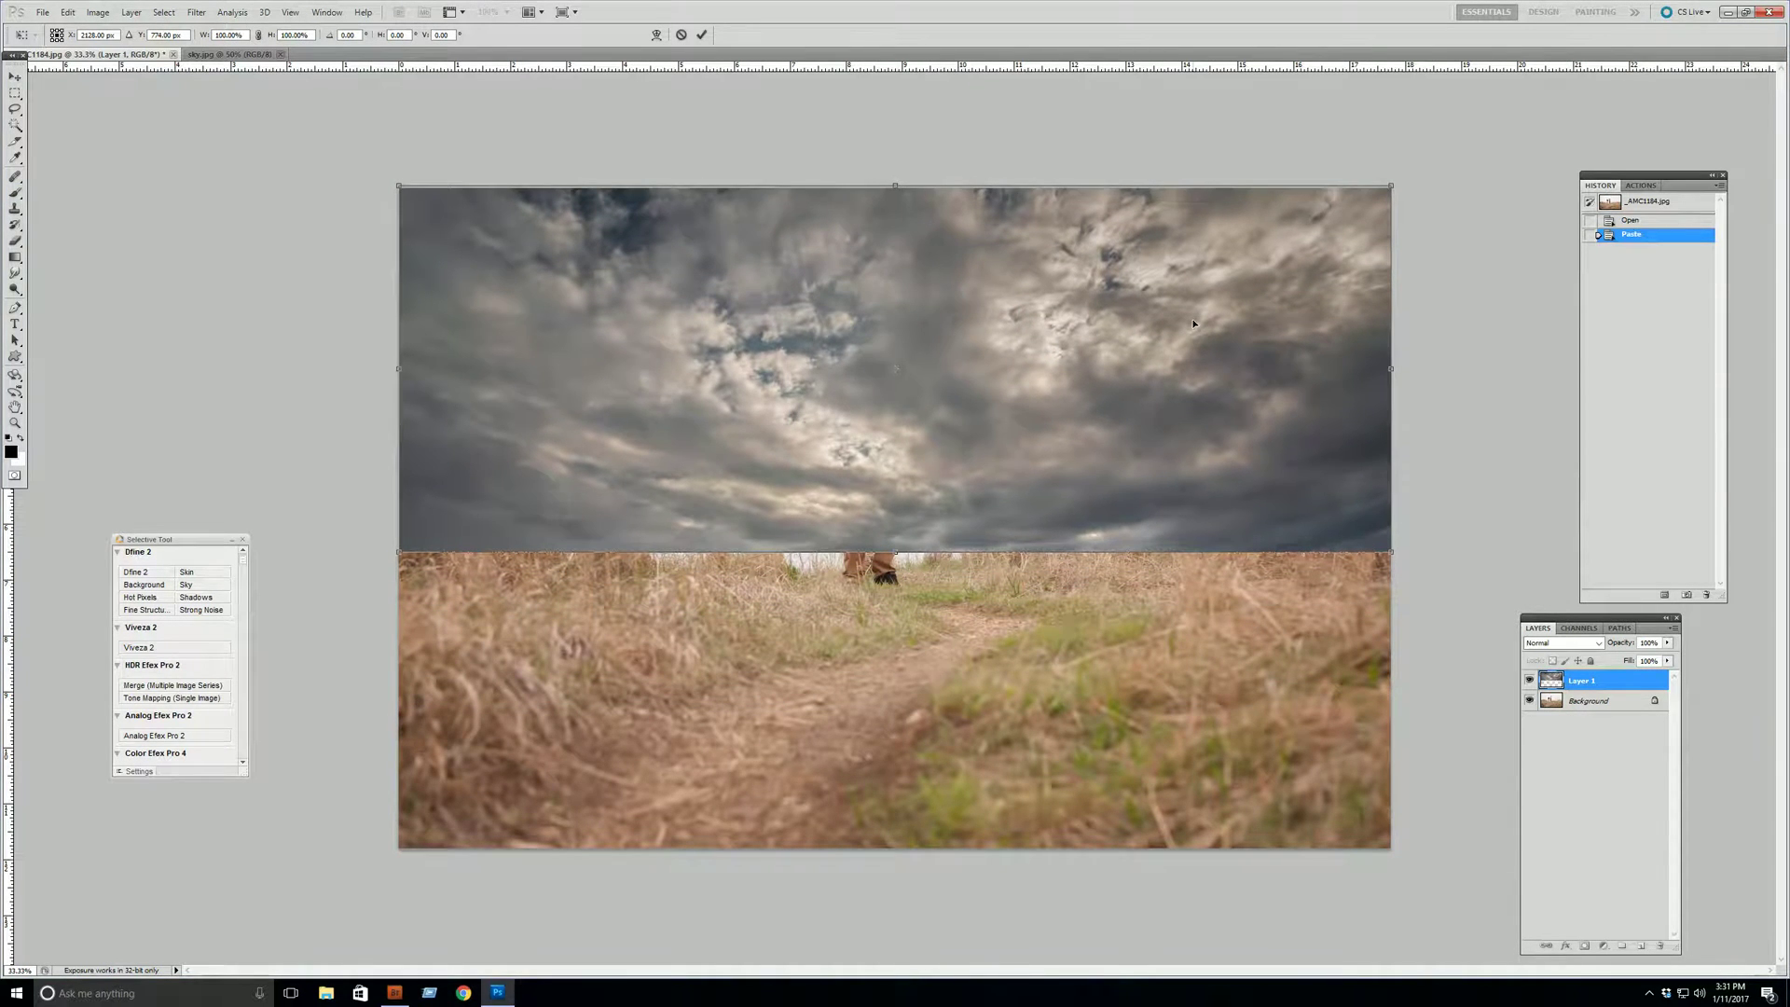
key("Return")
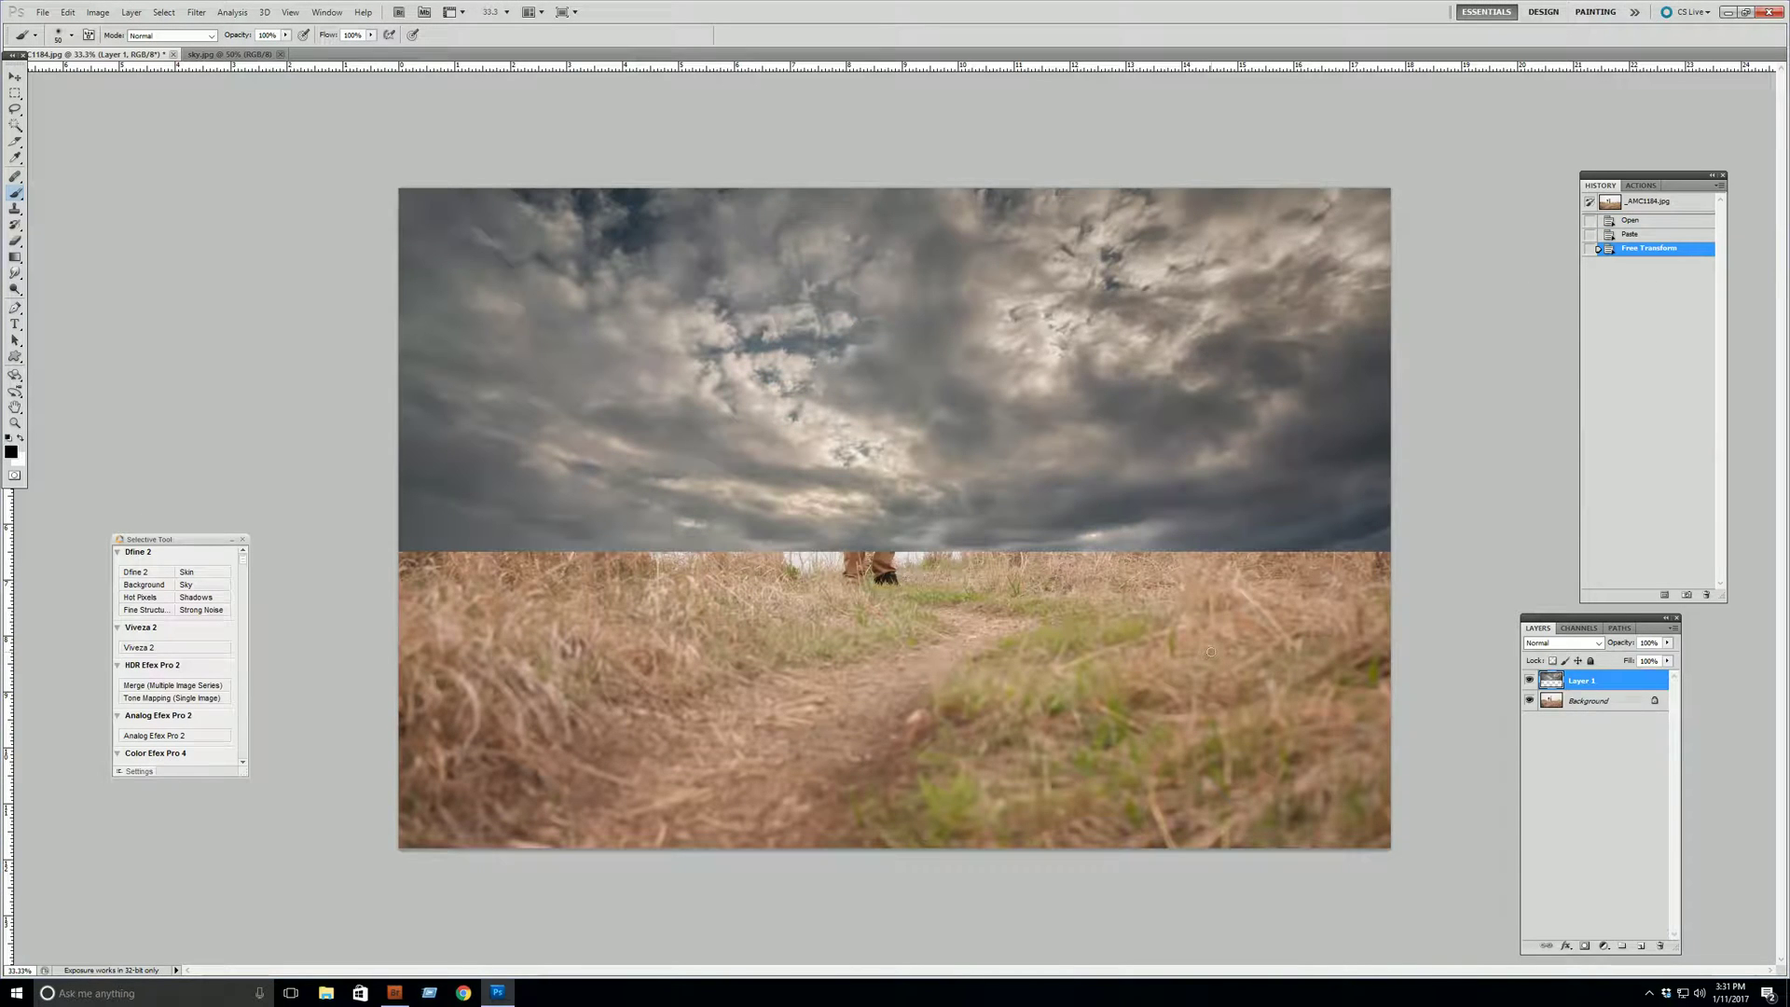
Change Layer 1's blend mode from Normal to Multiply.
left_click(1600, 645)
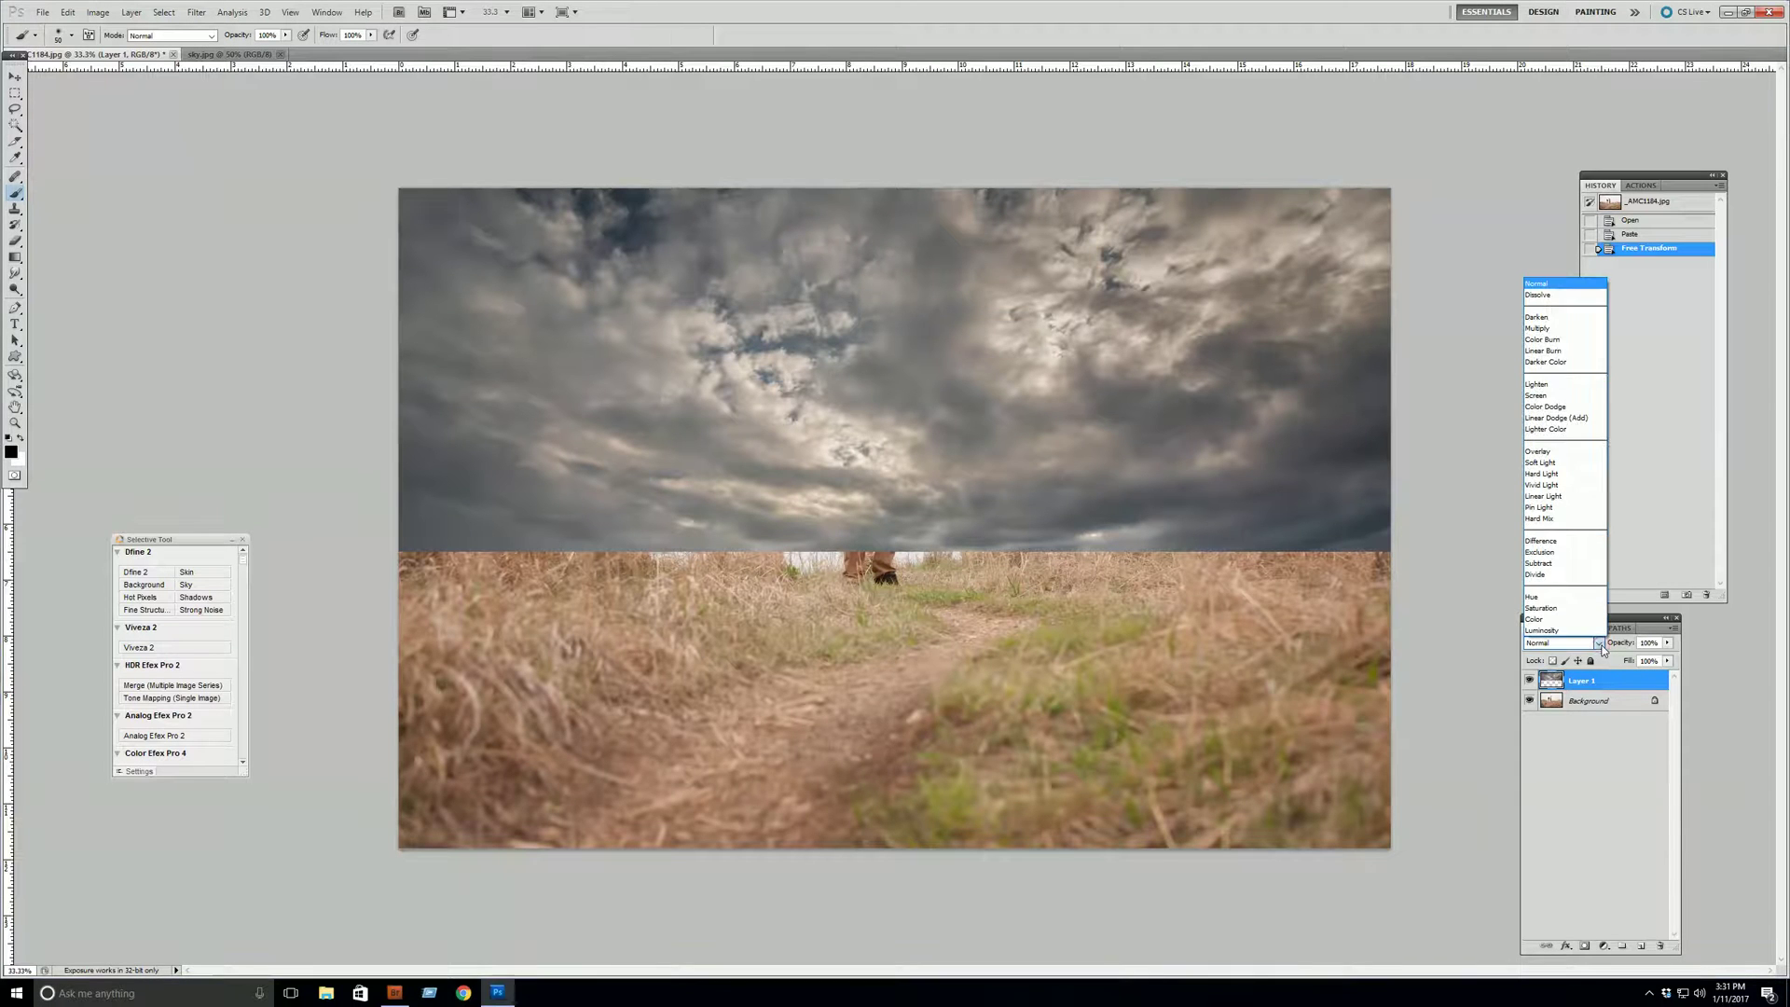
left_click(1544, 330)
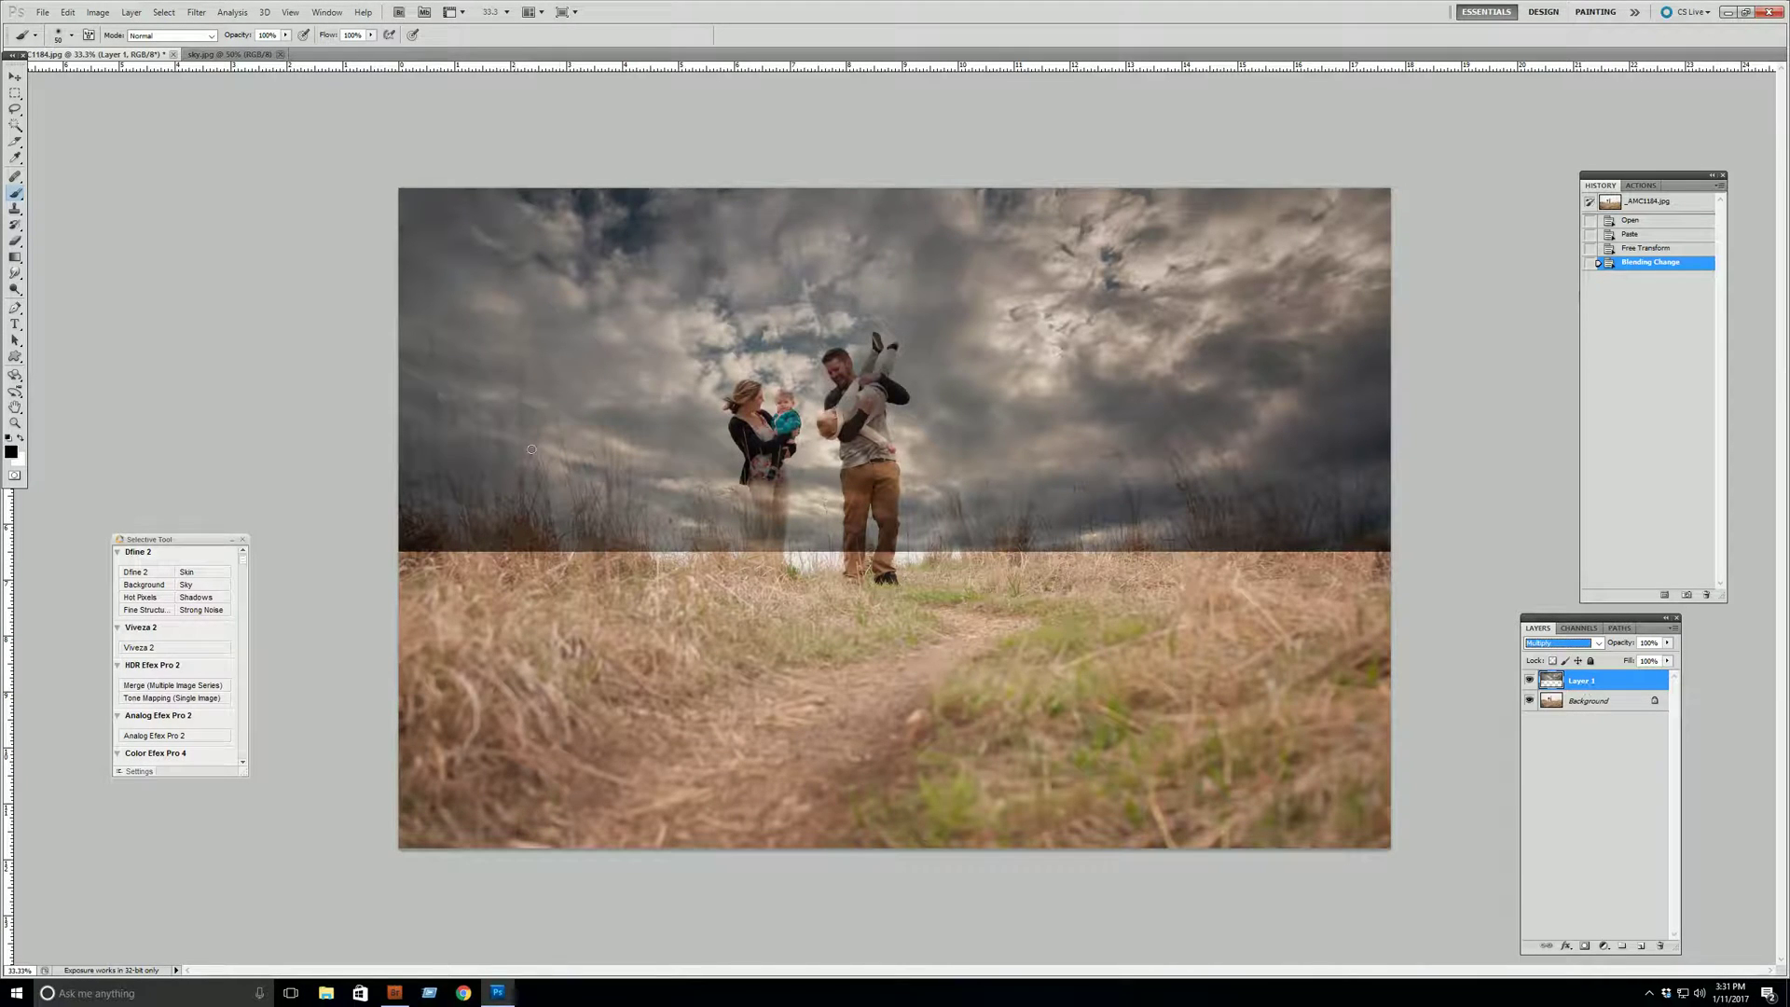
left_click(98, 12)
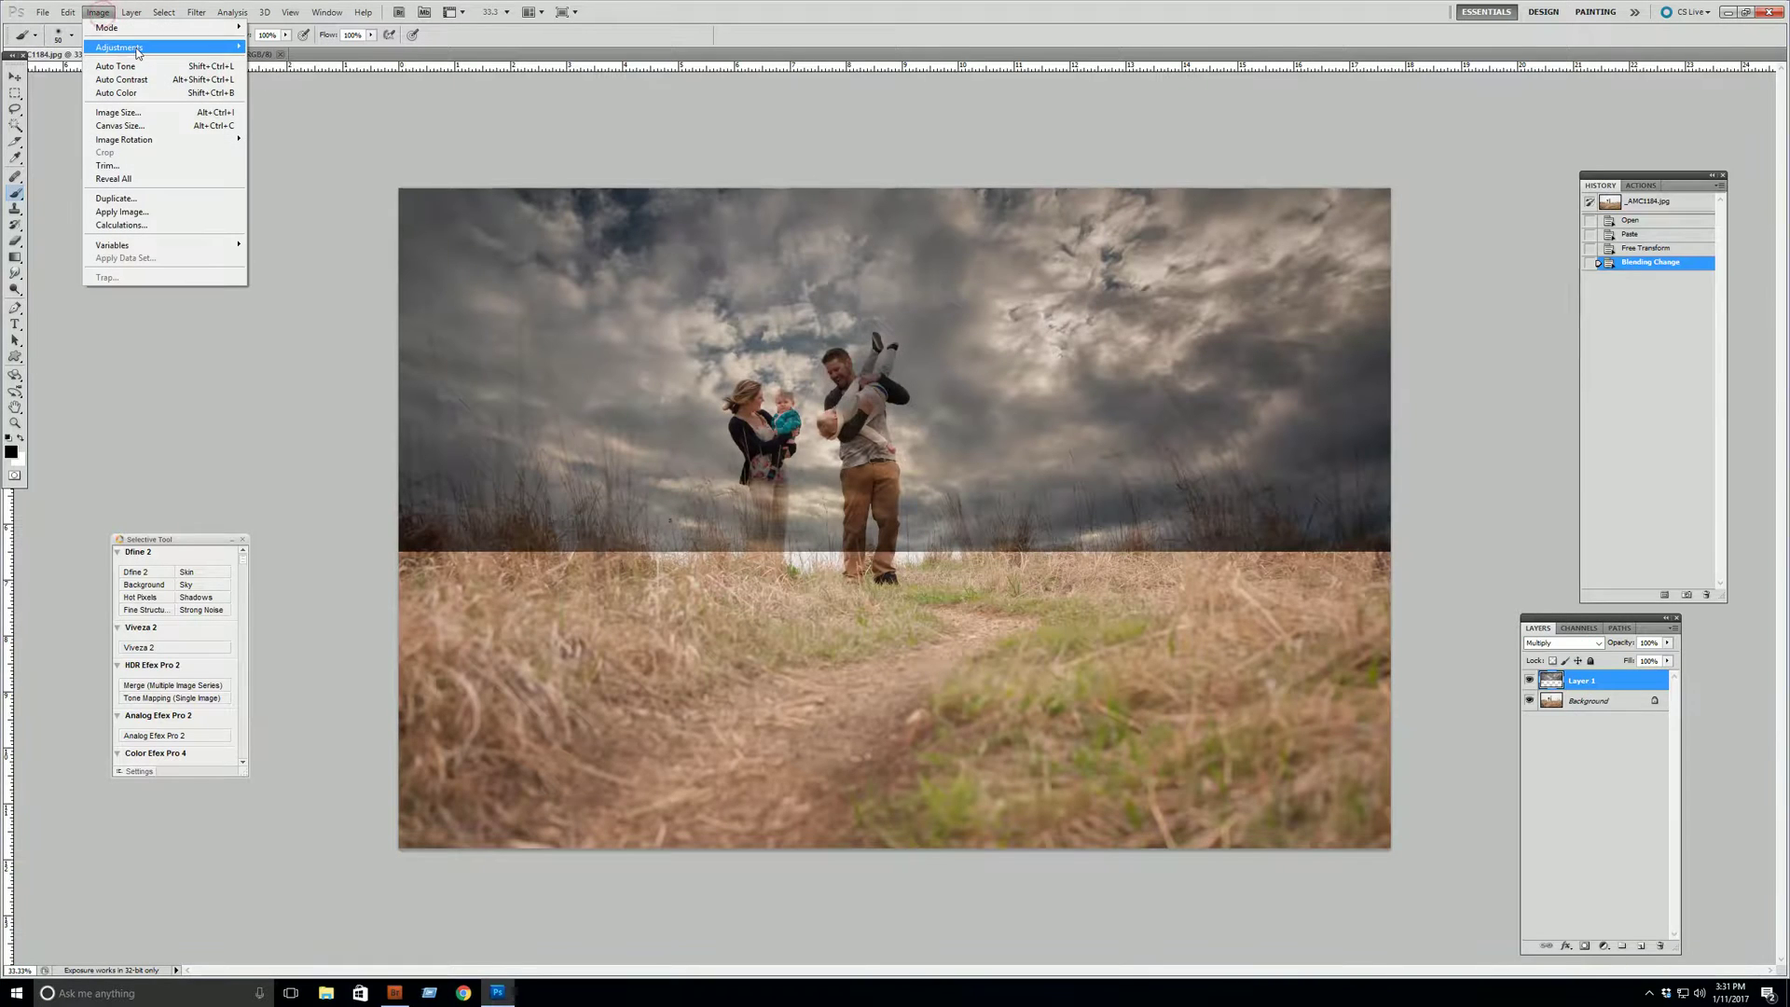
Apply Levels to the clouds with white input 211 and midtones 1.35.
mouse_move(137, 51)
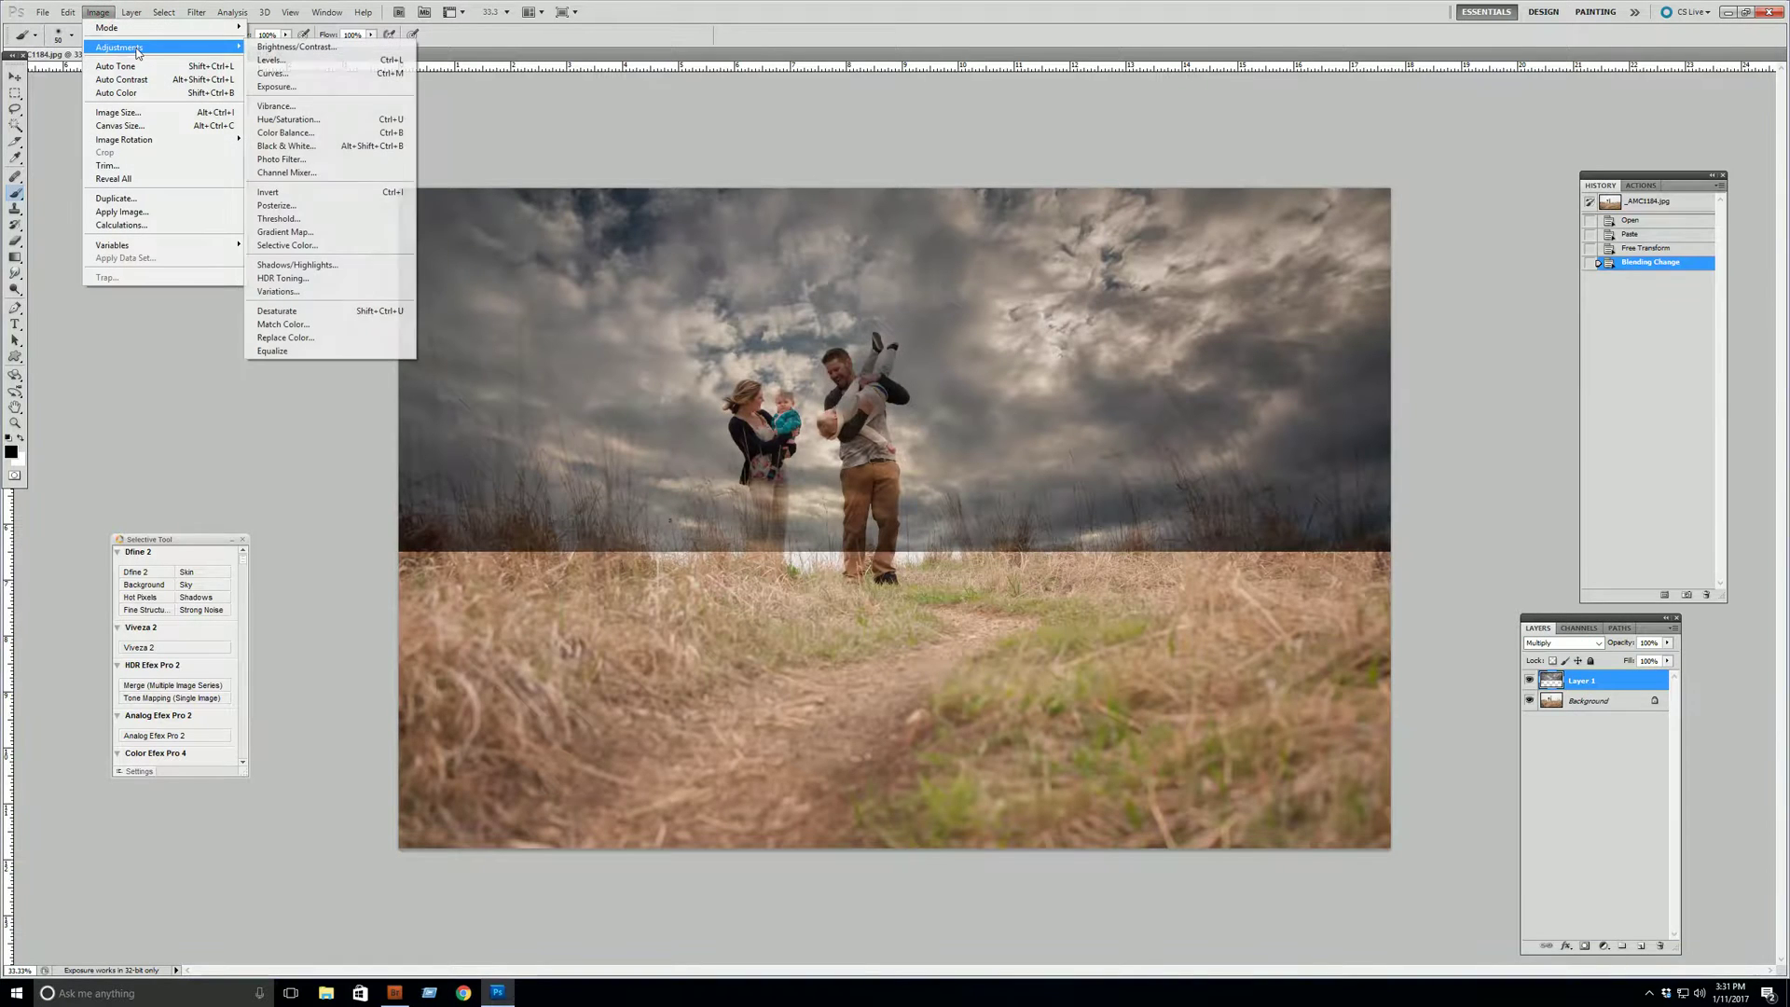
left_click(276, 60)
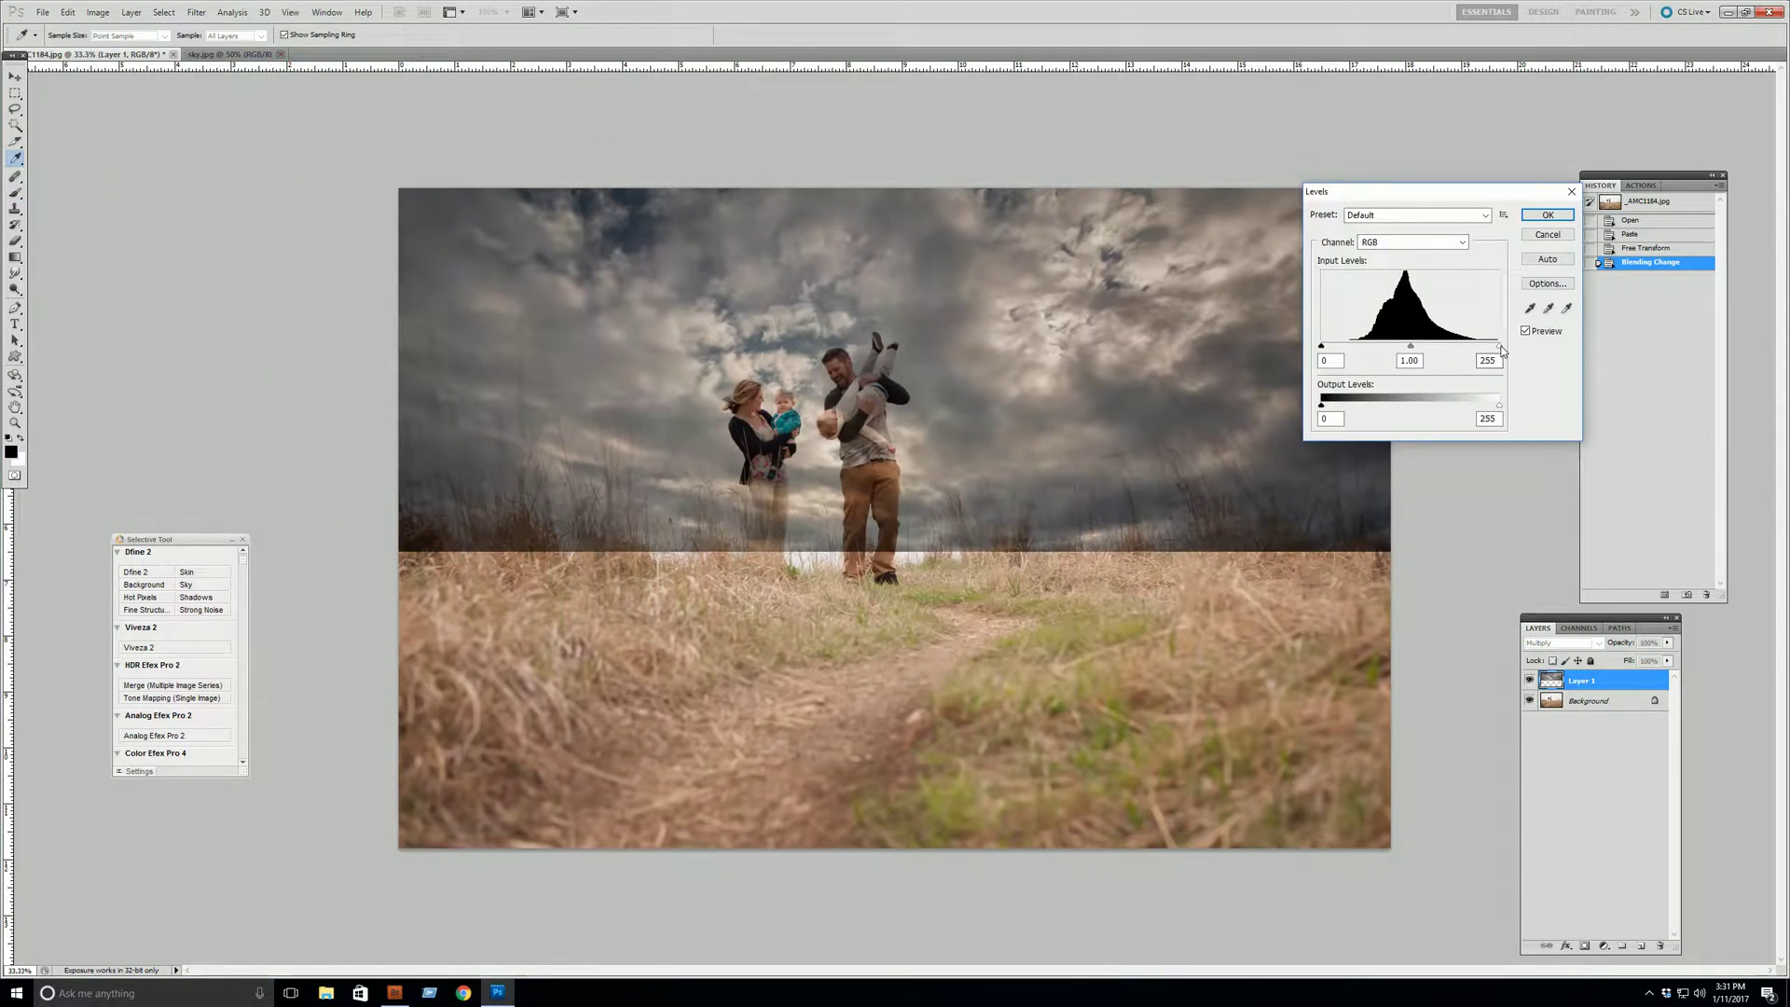
left_click_drag(1501, 348, 1379, 349)
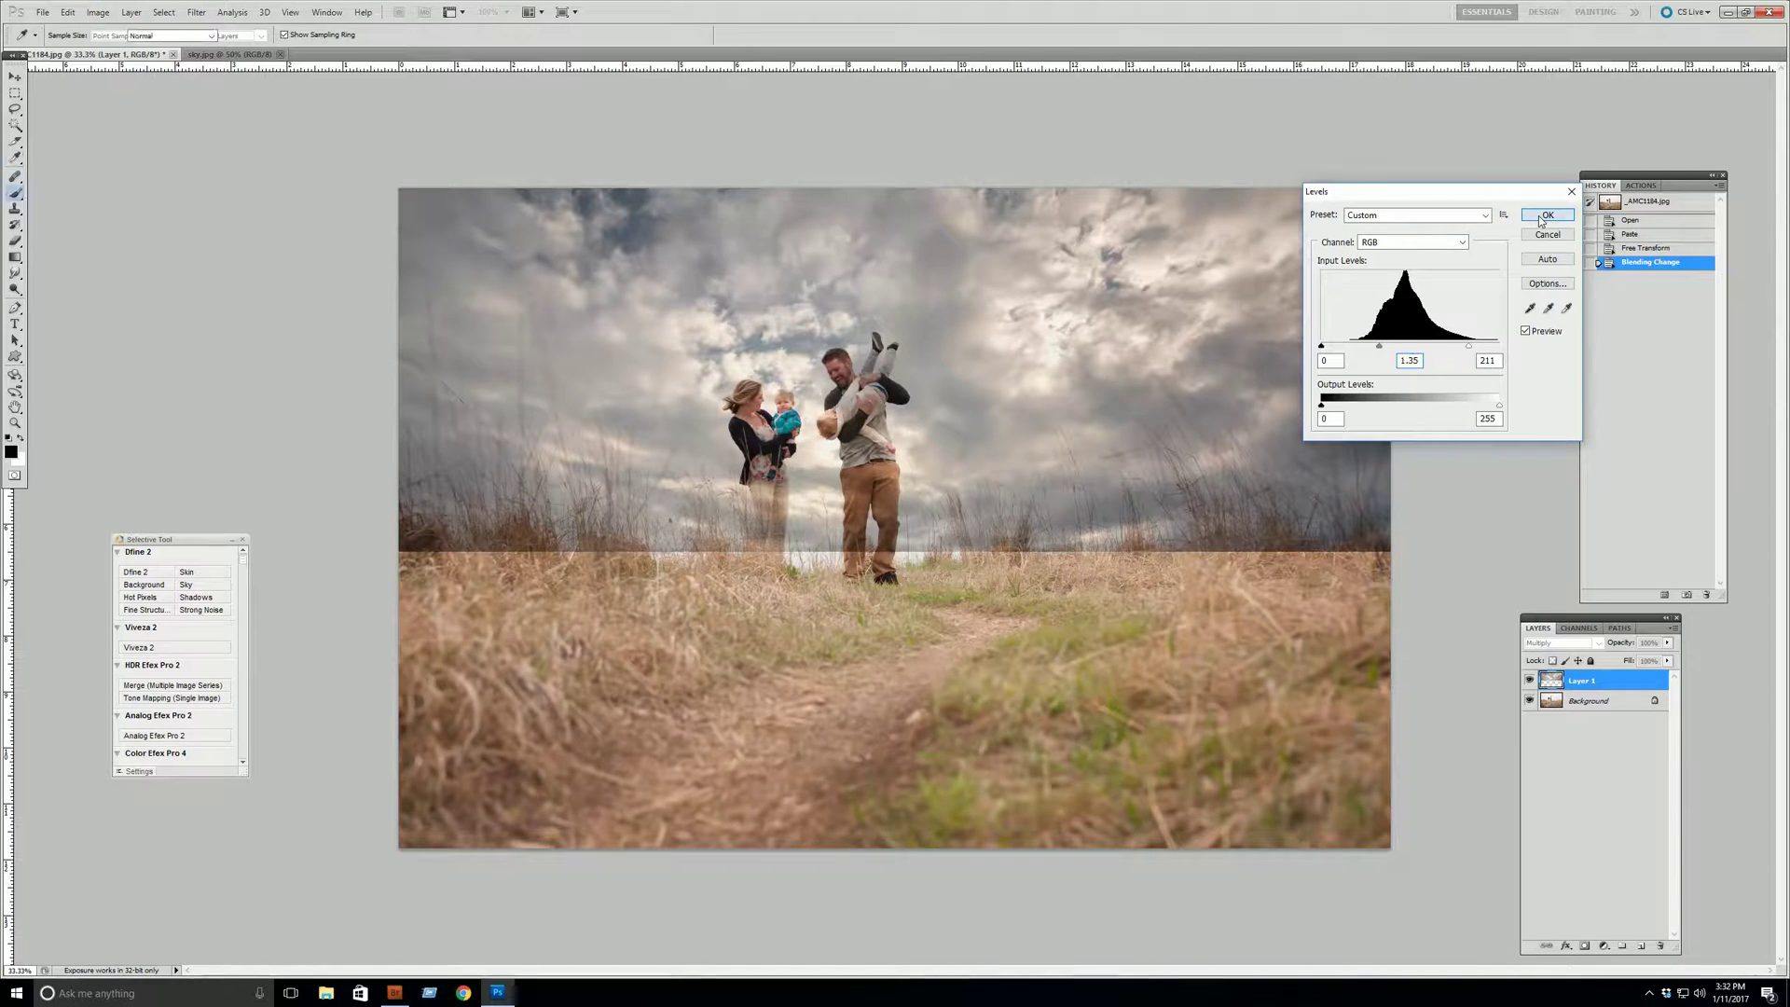
left_click(1541, 216)
key("b")
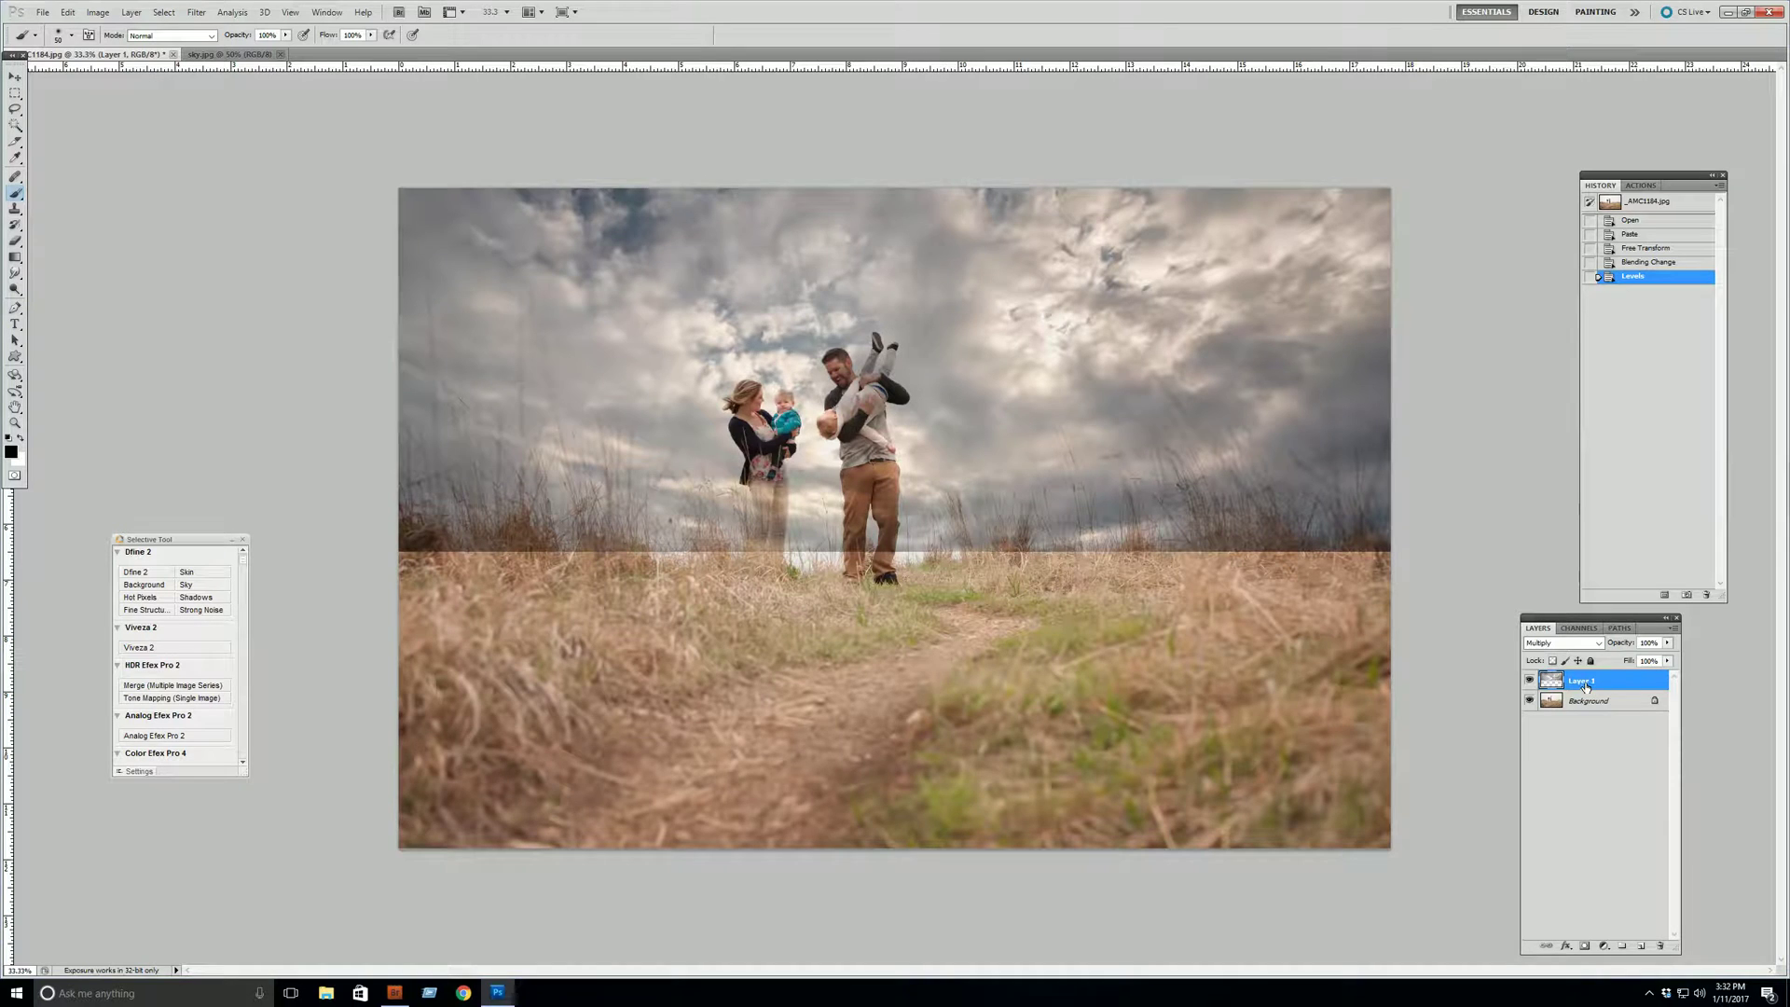
Add a layer mask to Layer 1, then fill it with a black gradient from the grass up to the horizon.
left_click(1585, 946)
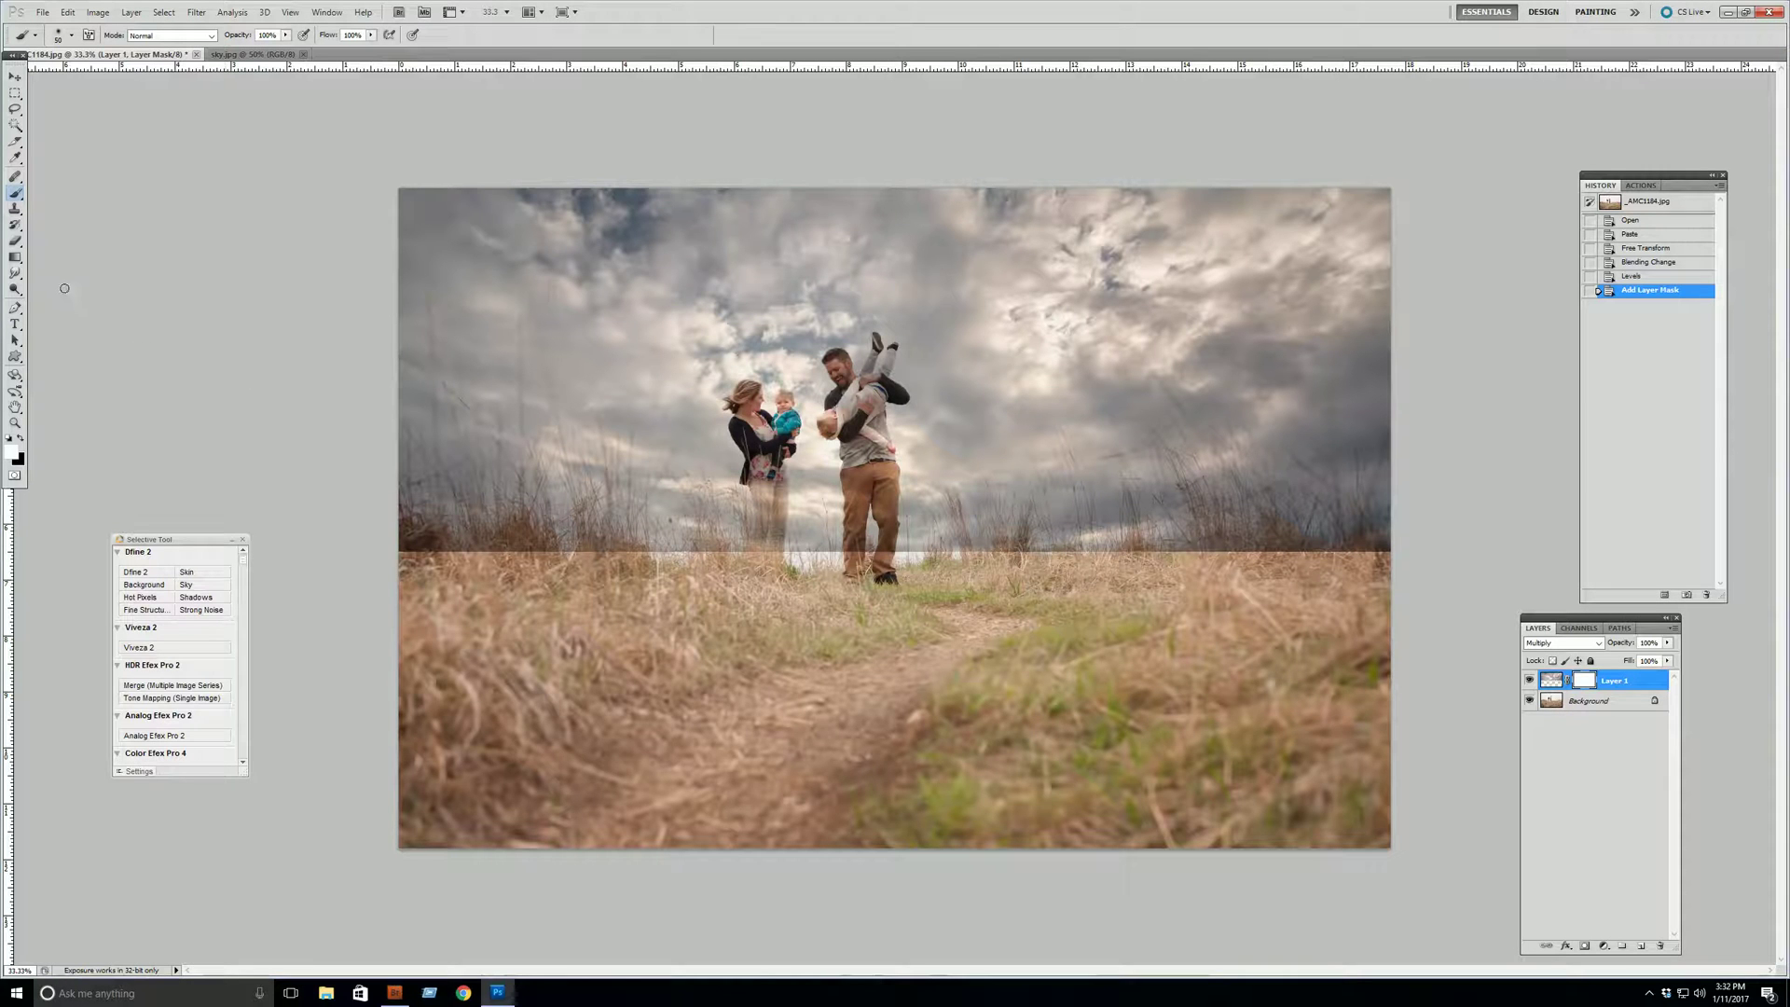
left_click(15, 259)
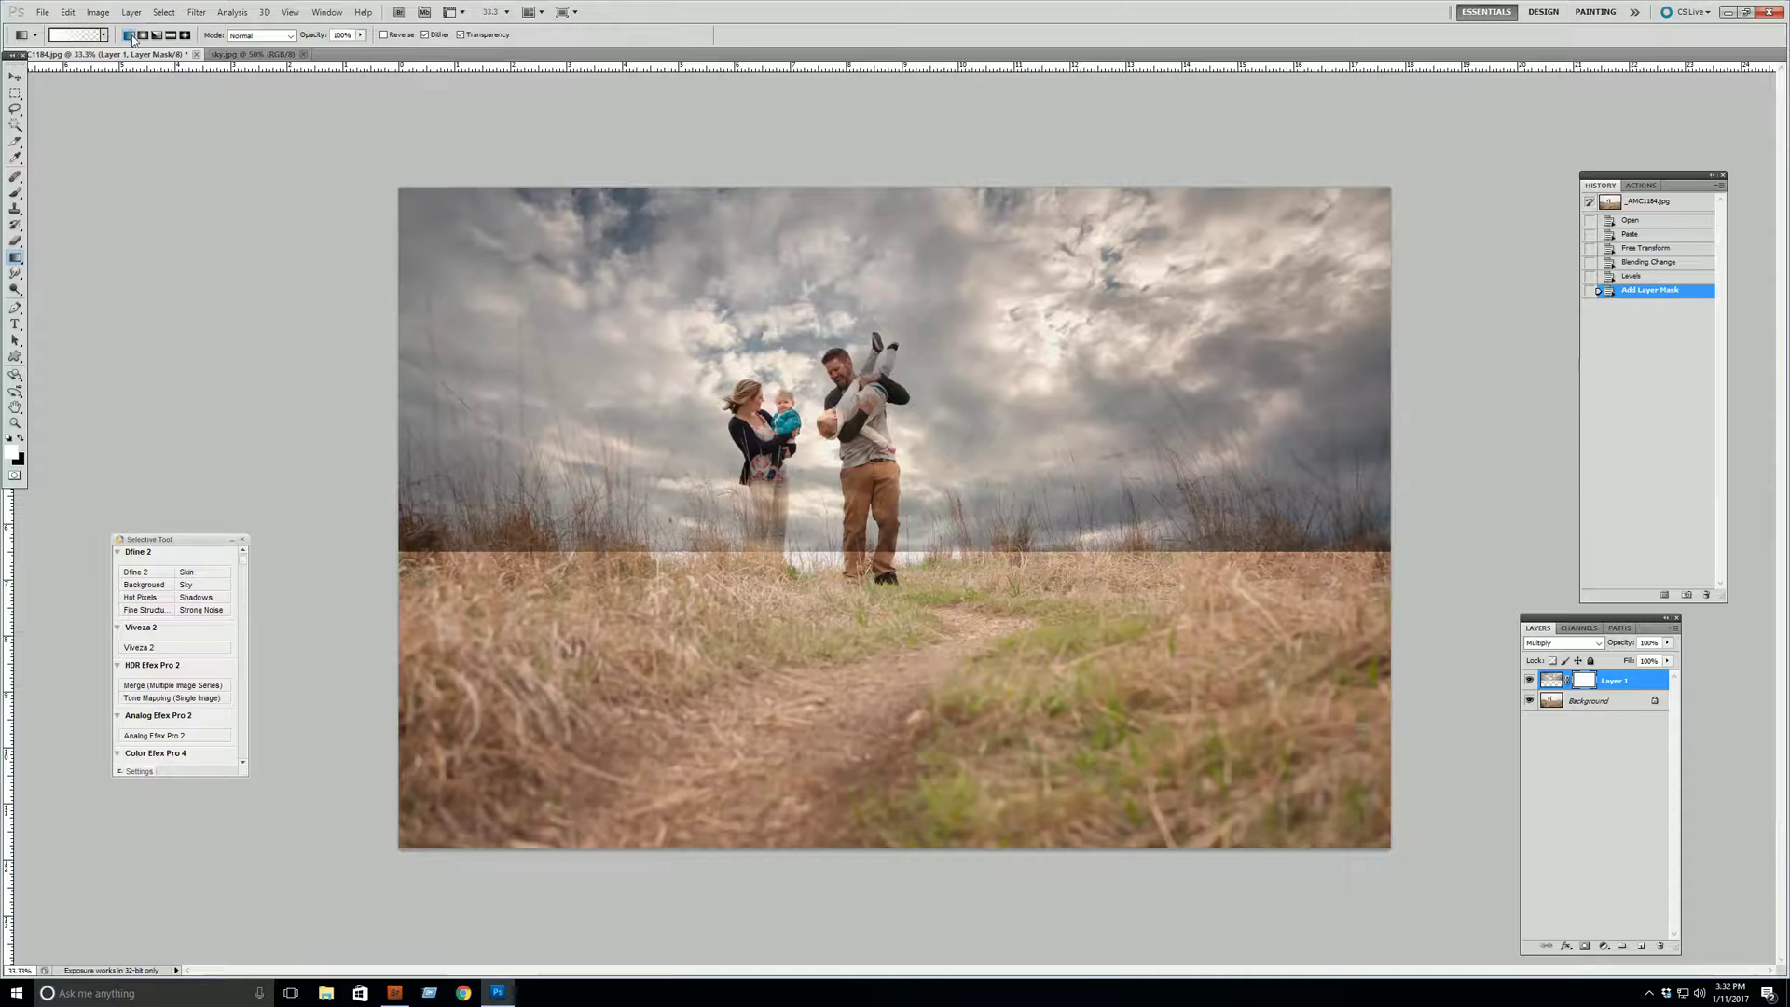
left_click(21, 438)
left_click_drag(924, 591, 934, 411)
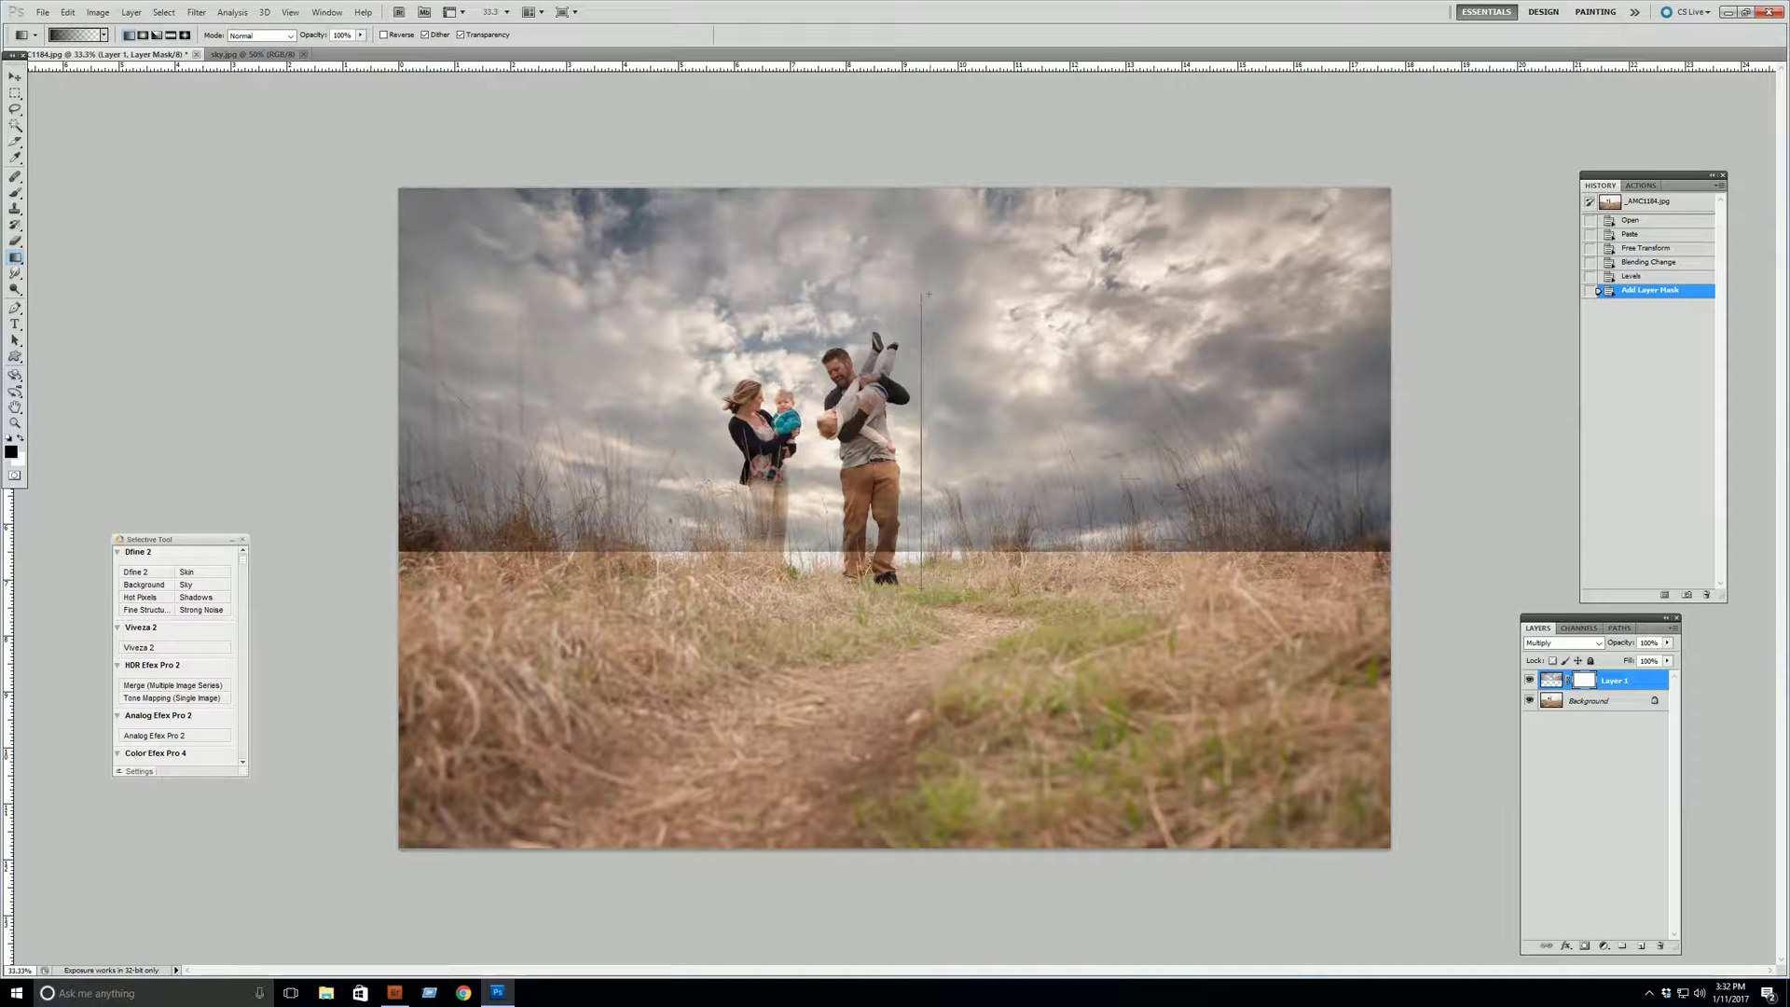
left_click_drag(925, 297, 925, 296)
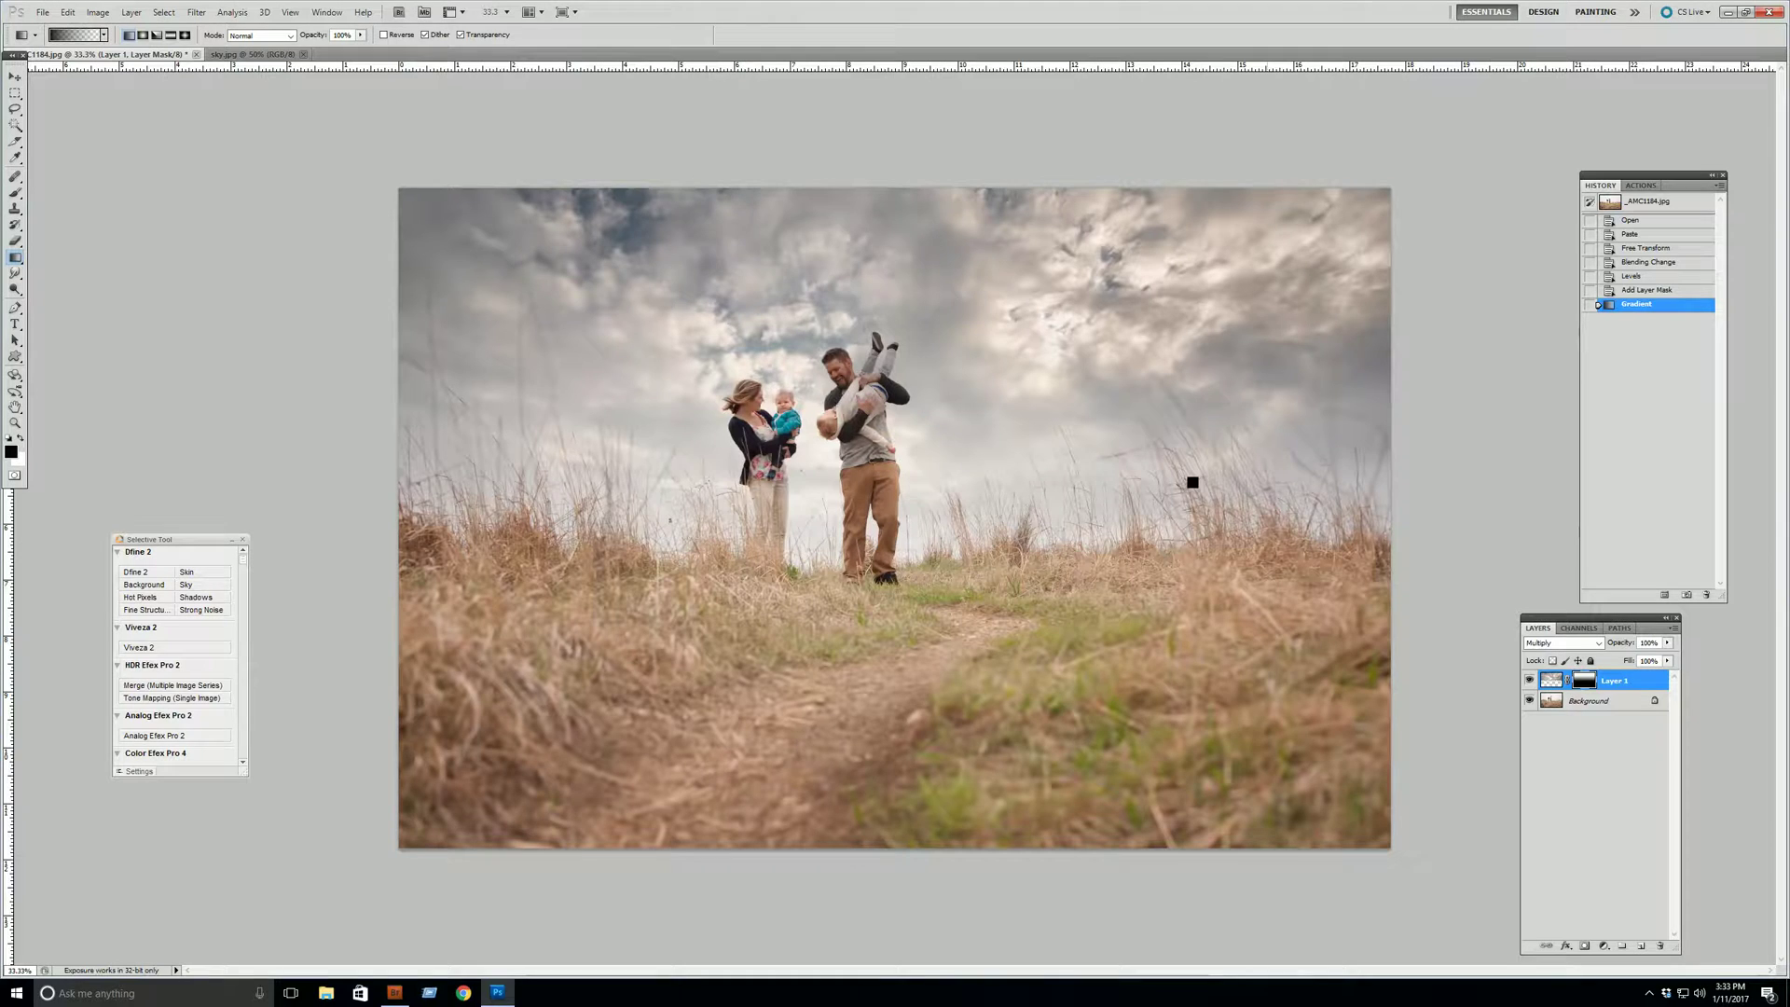
left_click(1529, 681)
left_click(1528, 680)
Zoom in on the family and toggle Layer 1's visibility to see where clouds cover them.
left_click(15, 422)
left_click(877, 407)
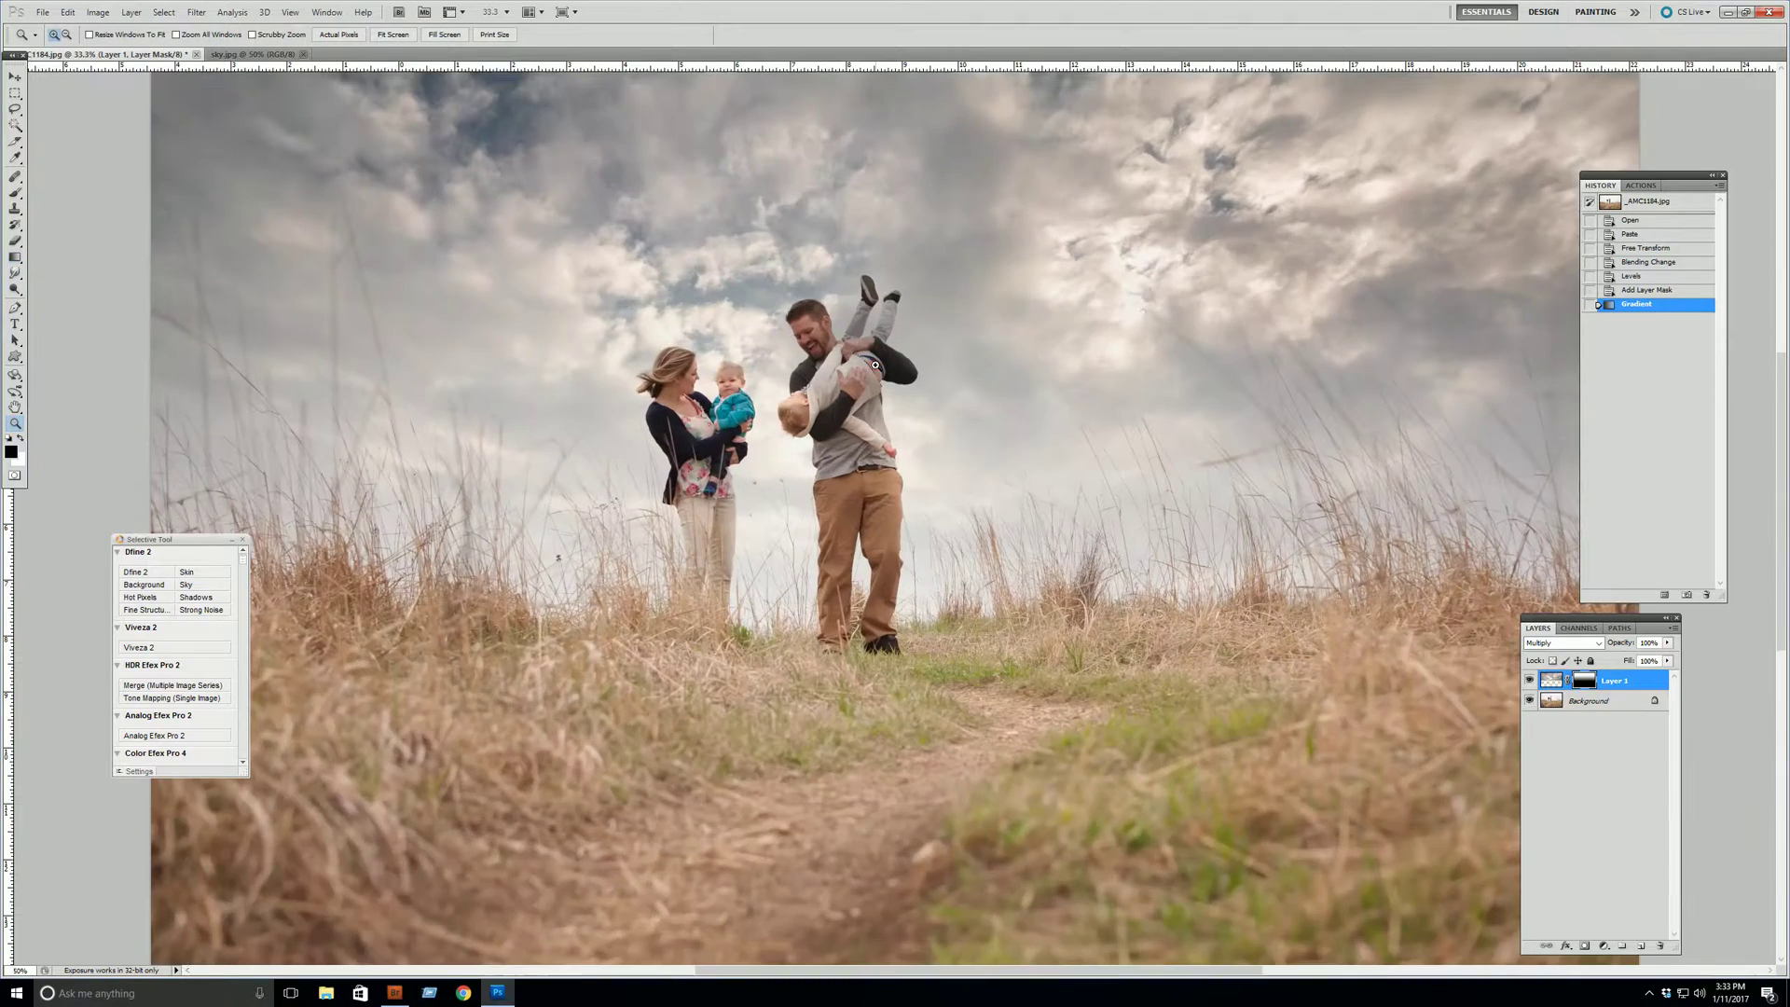
left_click(1528, 681)
left_click(1528, 681)
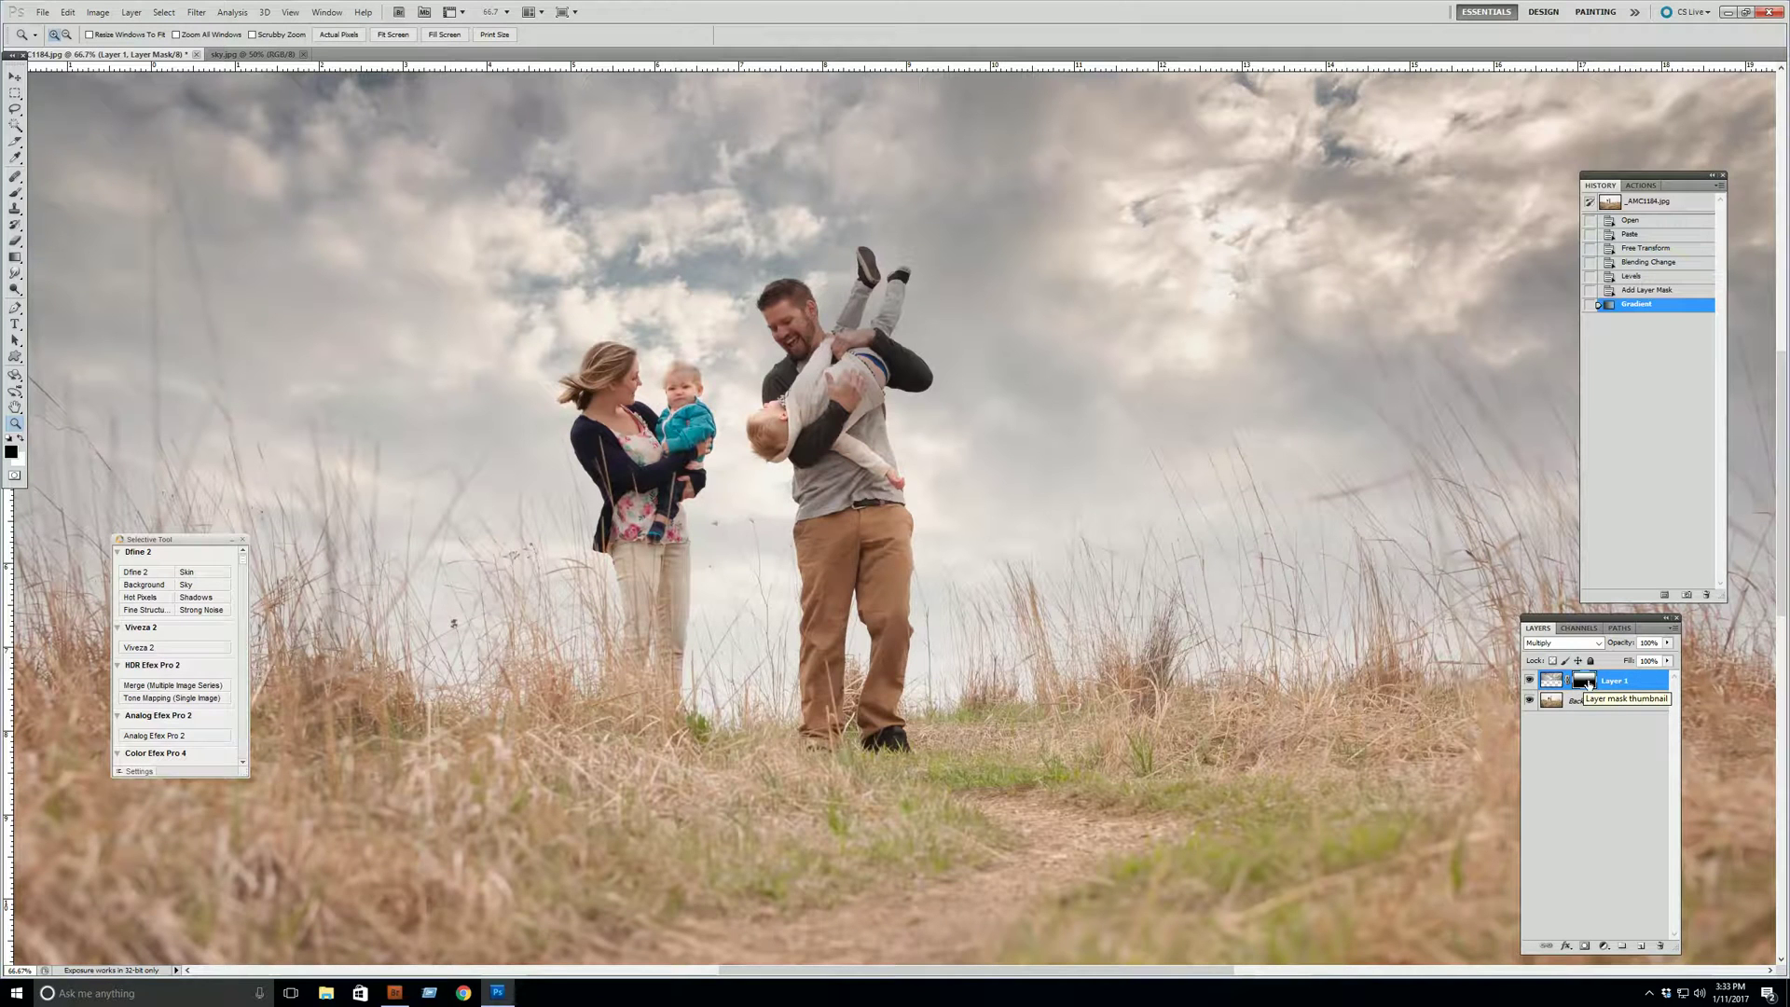
left_click(15, 193)
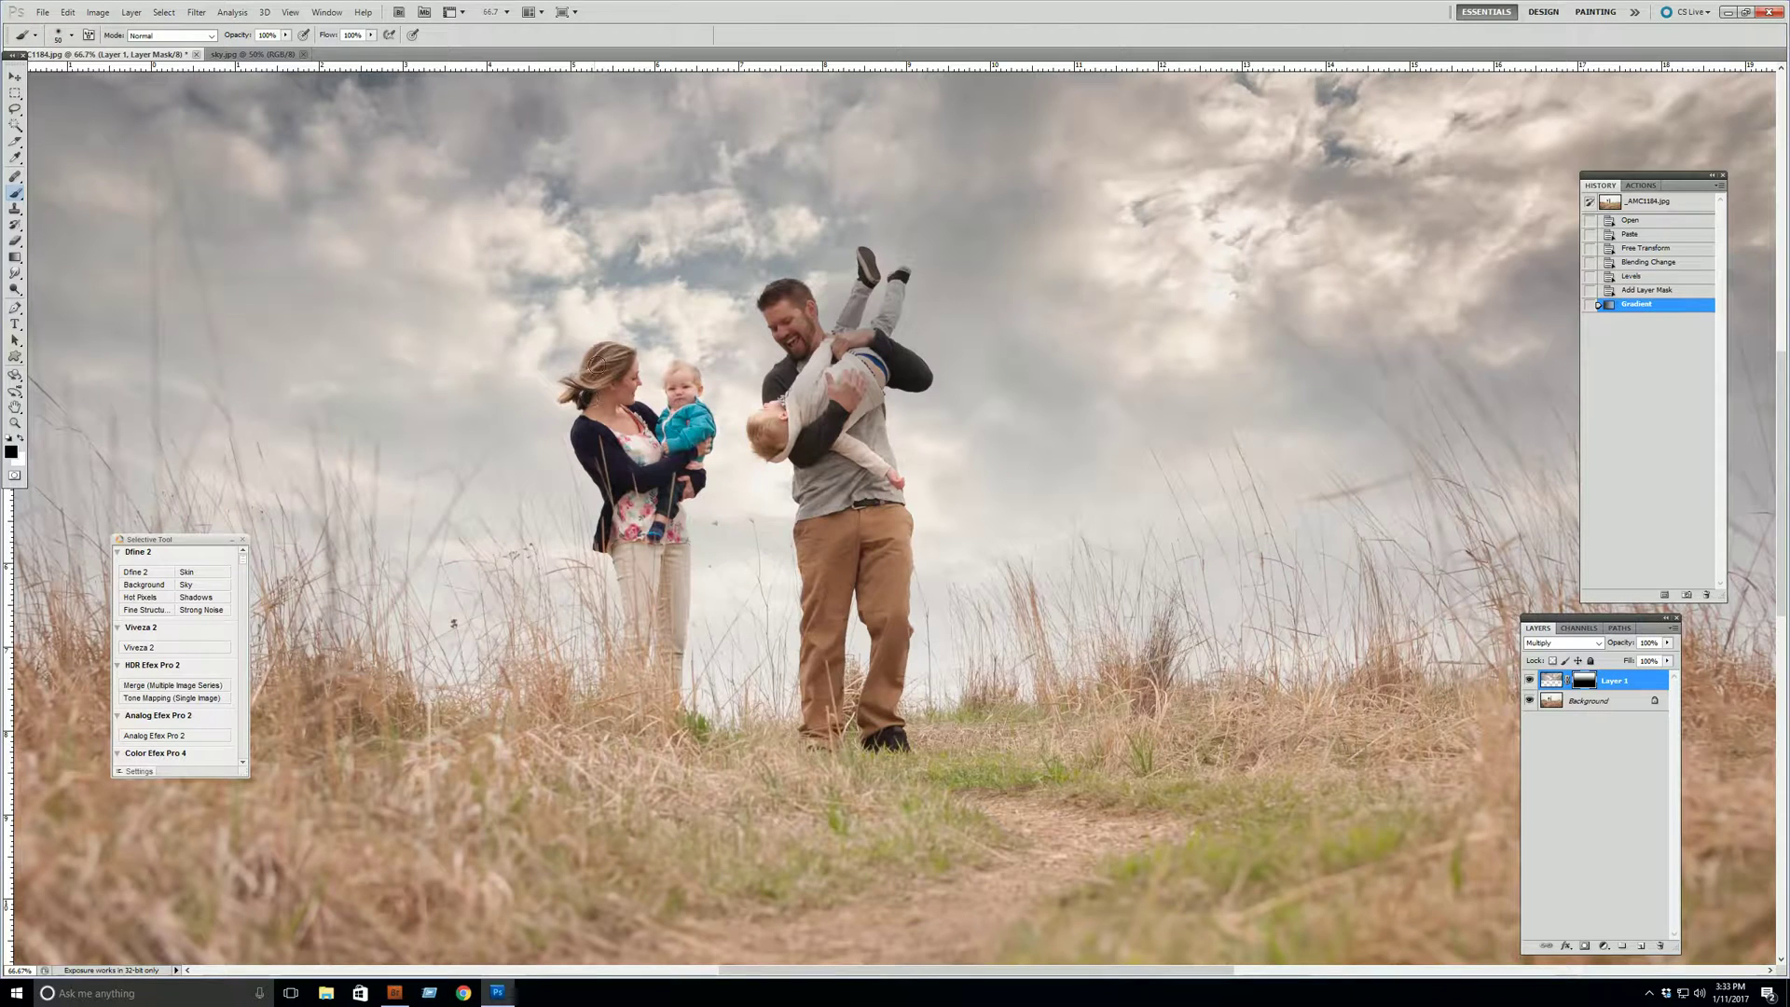
Paint the mask over the woman, the man and the held boy, undoing the haloed stroke.
mouse_move(625, 383)
left_mouse_down()
mouse_move(623, 419)
mouse_move(667, 453)
left_mouse_up()
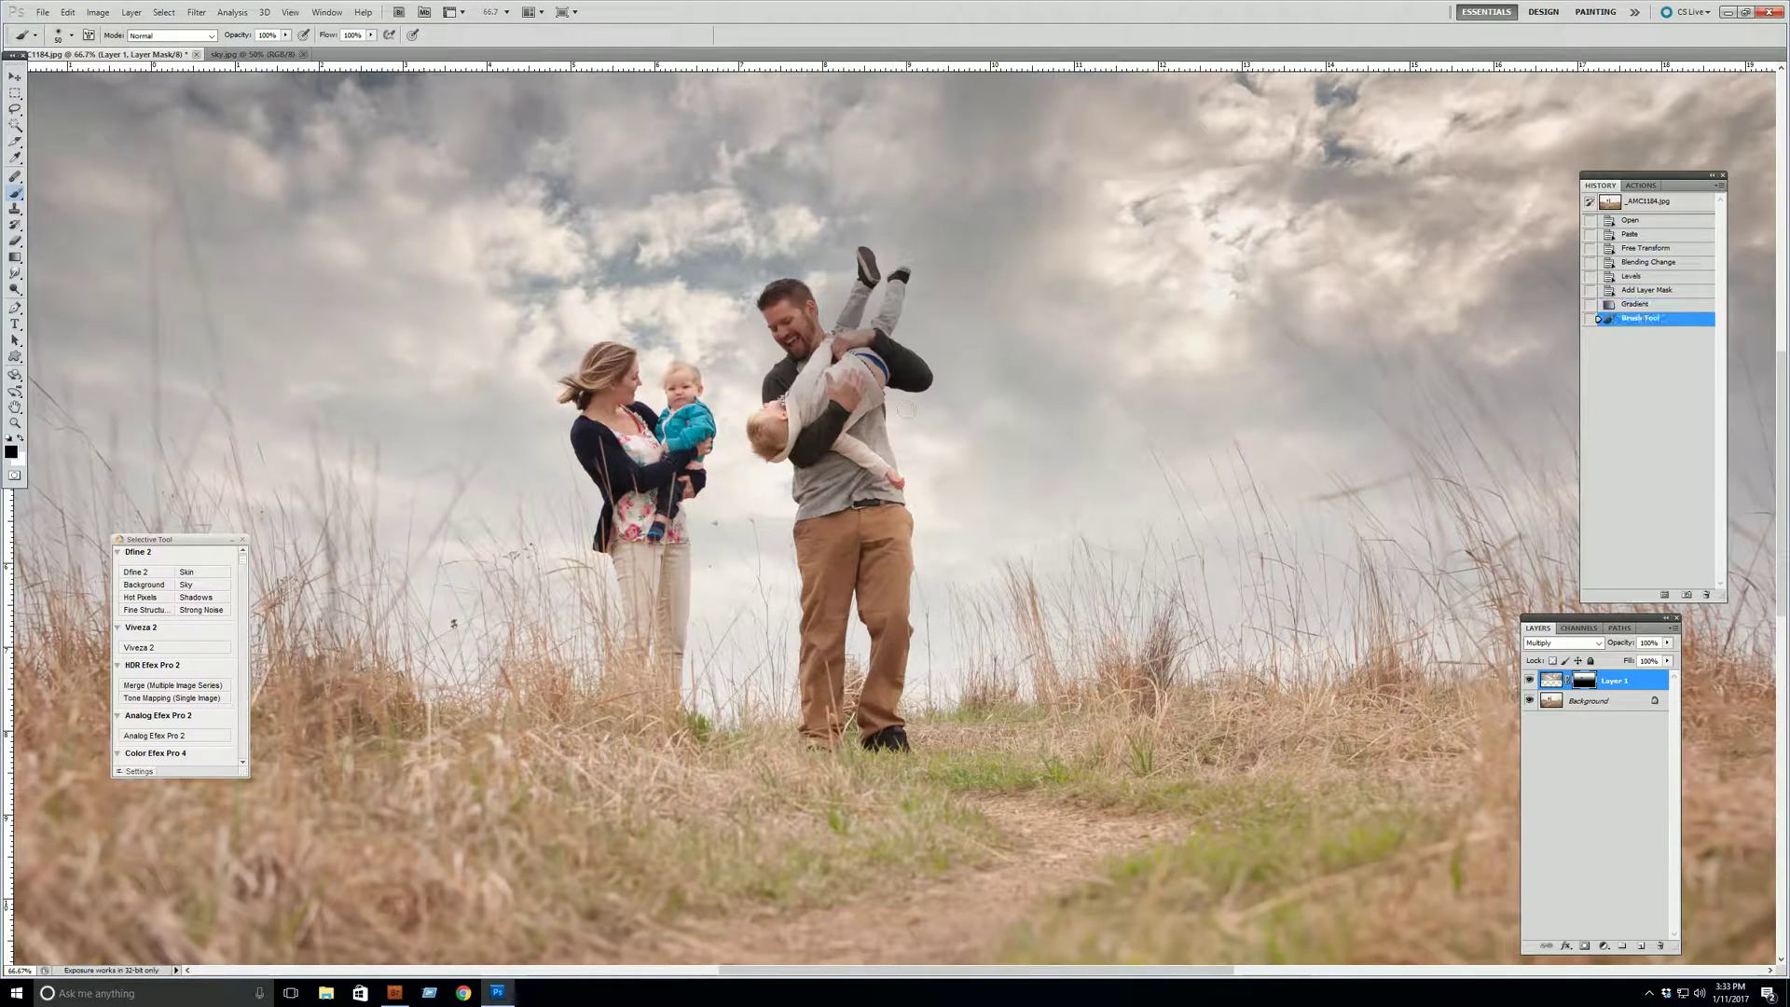
key("bracketright")
mouse_move(782, 439)
left_mouse_down()
mouse_move(779, 406)
mouse_move(811, 397)
mouse_move(825, 462)
mouse_move(845, 412)
mouse_move(862, 419)
mouse_move(865, 371)
mouse_move(800, 368)
mouse_move(772, 304)
mouse_move(788, 298)
mouse_move(812, 354)
left_mouse_up()
mouse_move(808, 340)
left_mouse_down()
mouse_move(846, 446)
mouse_move(820, 743)
left_mouse_up()
mouse_move(842, 546)
left_mouse_down()
mouse_move(880, 606)
mouse_move(891, 526)
mouse_move(886, 738)
left_mouse_up()
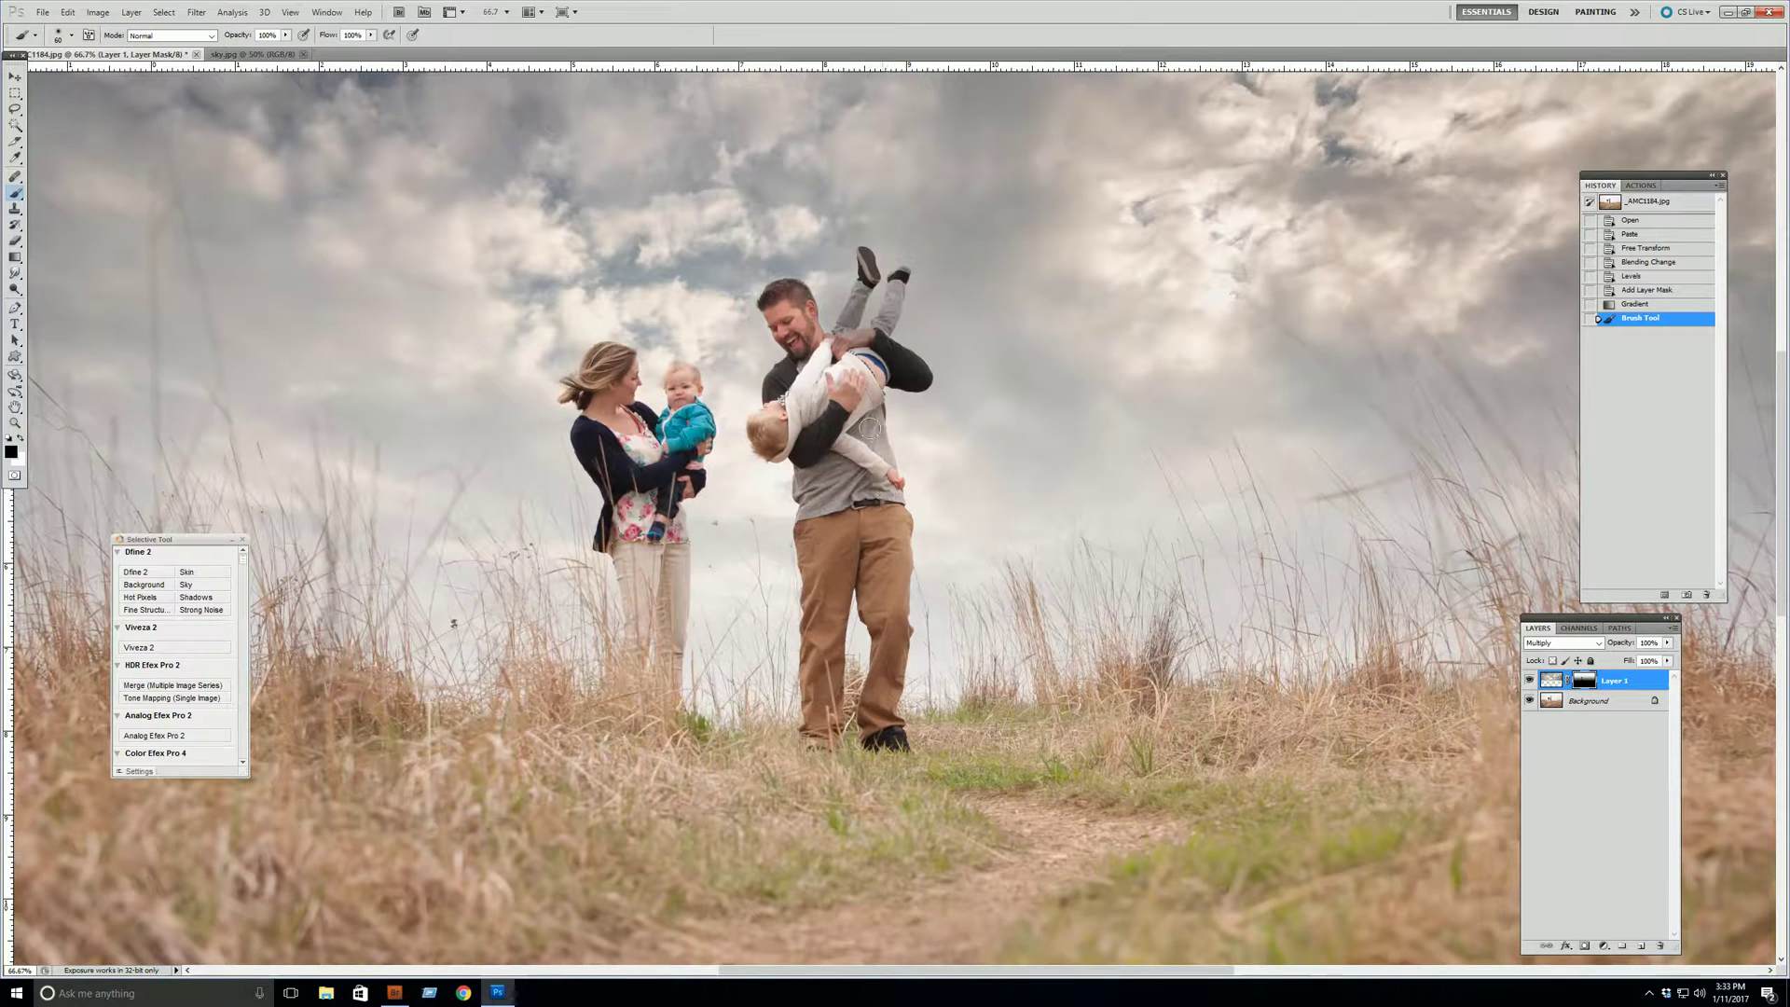
mouse_move(890, 372)
left_mouse_down()
mouse_move(910, 368)
mouse_move(868, 345)
mouse_move(828, 355)
mouse_move(872, 307)
mouse_move(881, 233)
left_mouse_up()
key("bracketright")
key("bracketright")
key("bracketright")
key("bracketright")
key("bracketright")
key("bracketright")
key("bracketright")
key("bracketright")
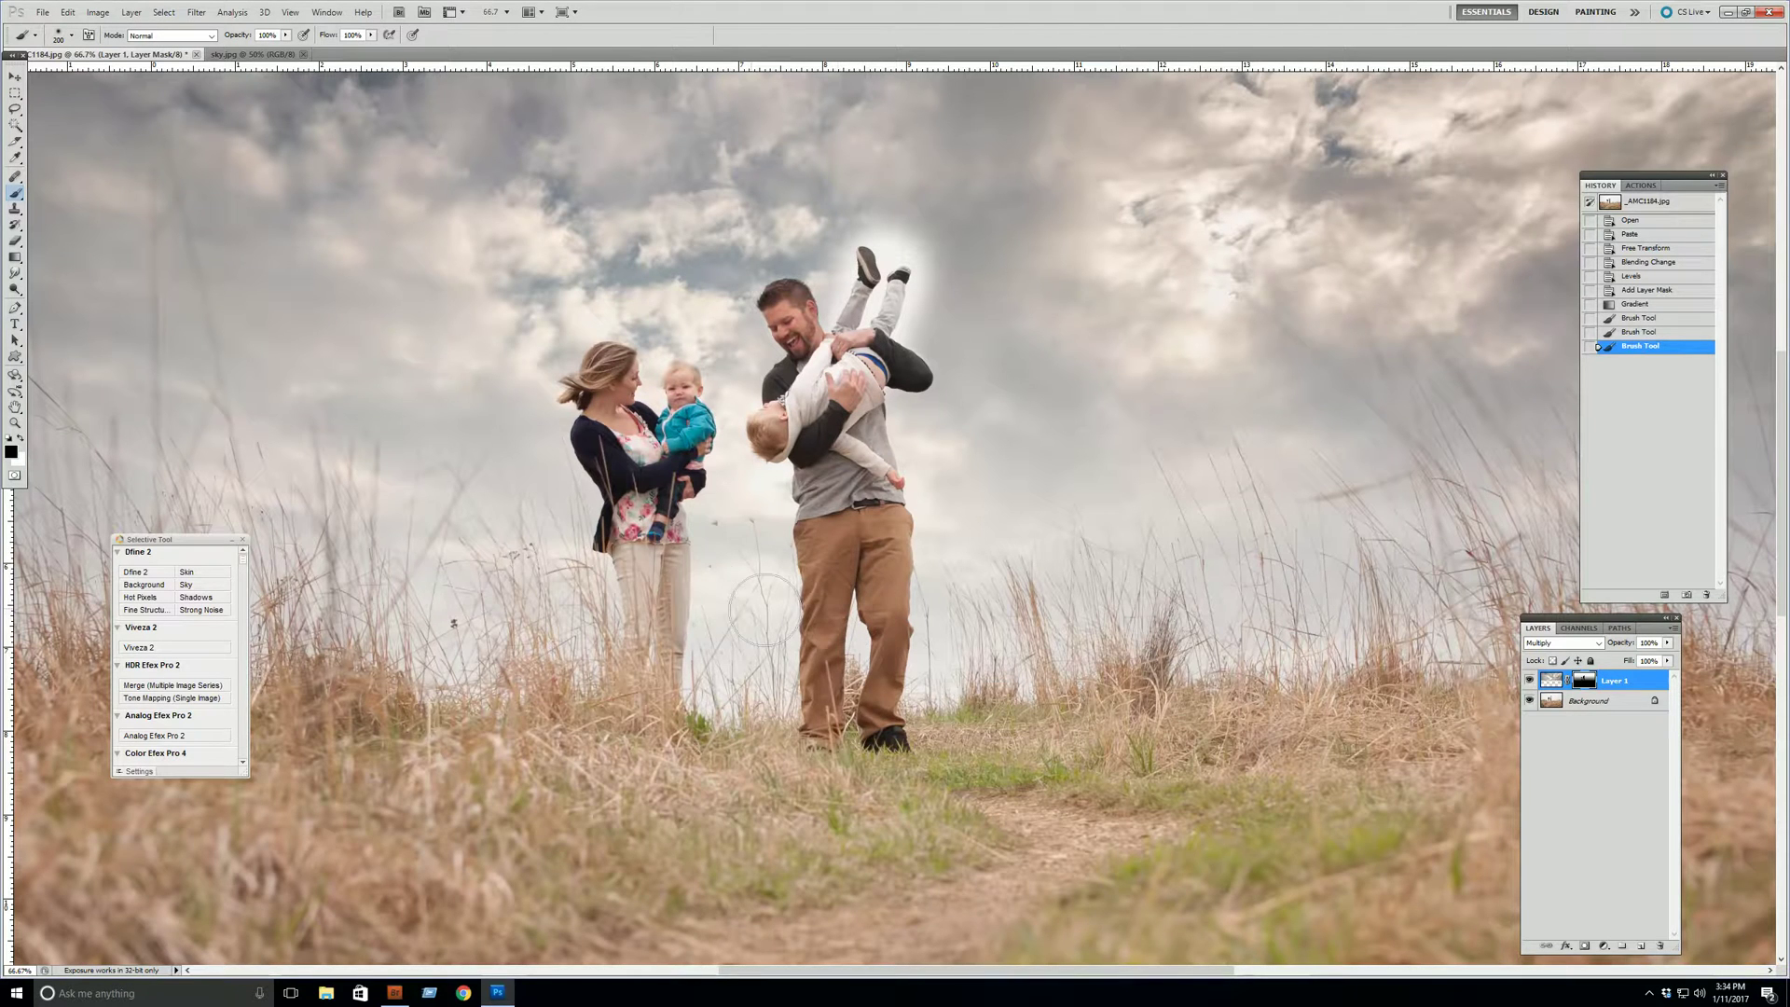
left_click(1635, 334)
At 100% zoom, refine the mask on the child's legs with a size-35 brush, then zoom out to 50%.
left_click(15, 422)
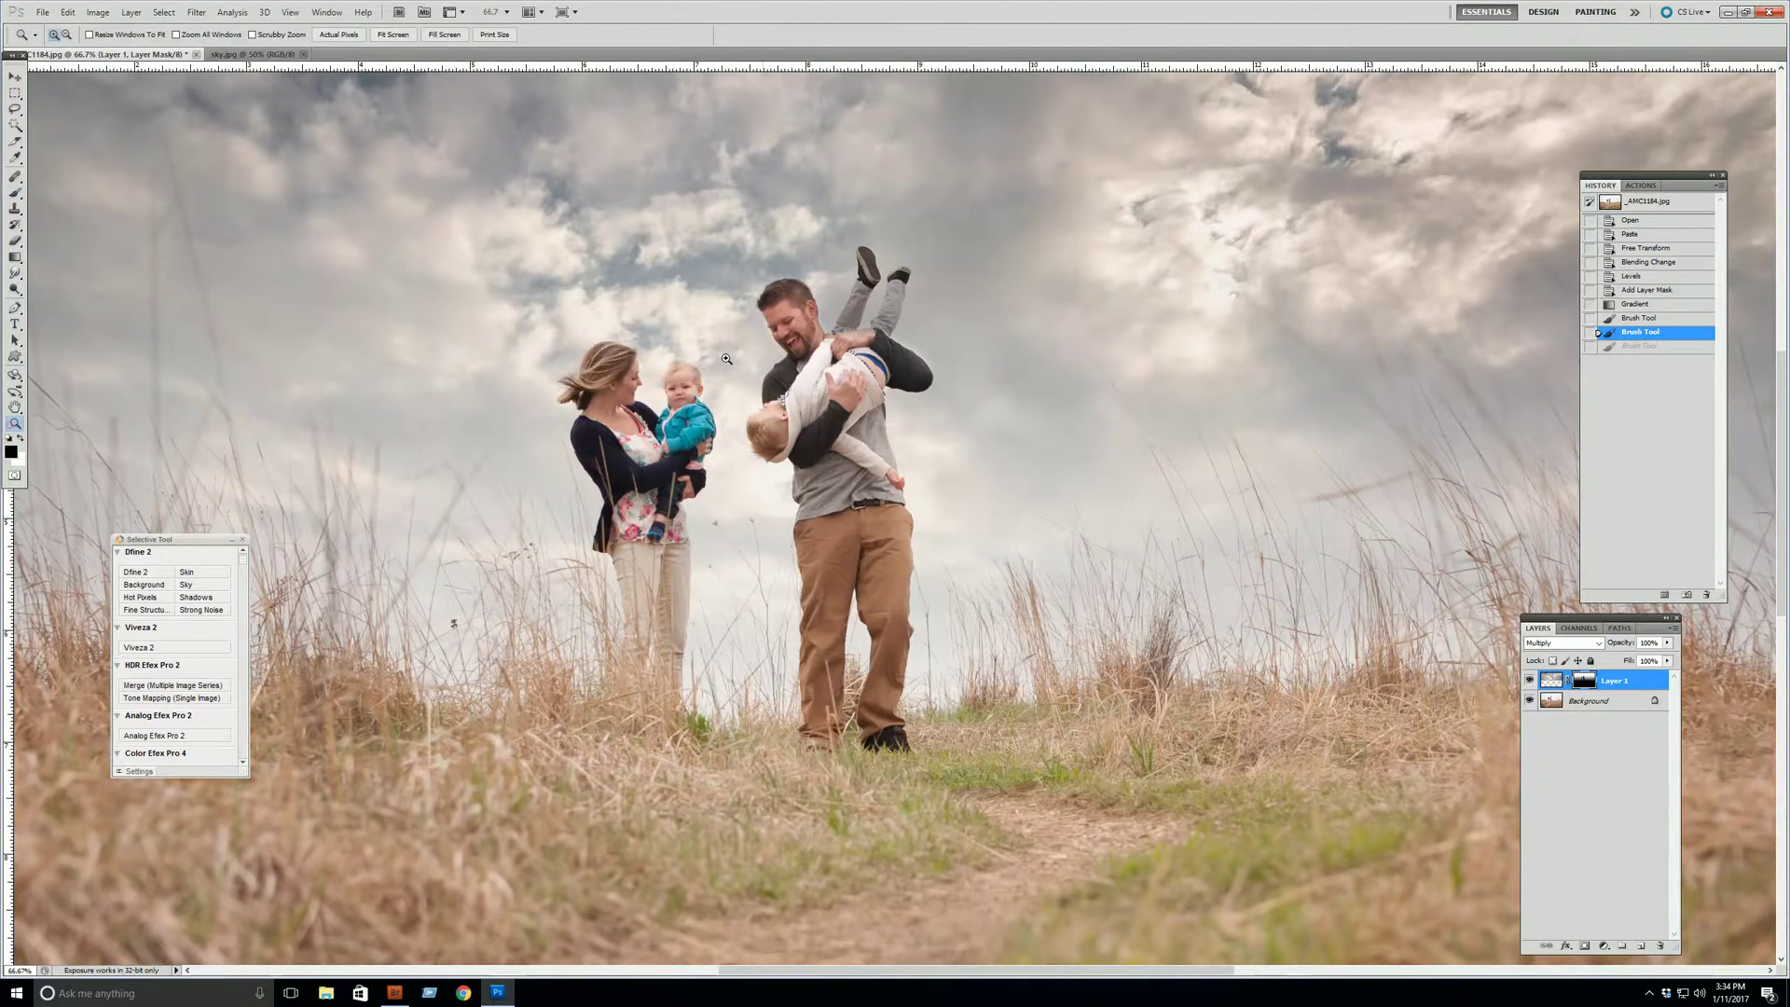
left_click(911, 252)
key("b")
key("bracketleft")
key("bracketleft")
key("bracketleft")
key("bracketleft")
key("bracketleft")
key("bracketleft")
key("bracketleft")
key("bracketleft")
key("bracketleft")
key("bracketleft")
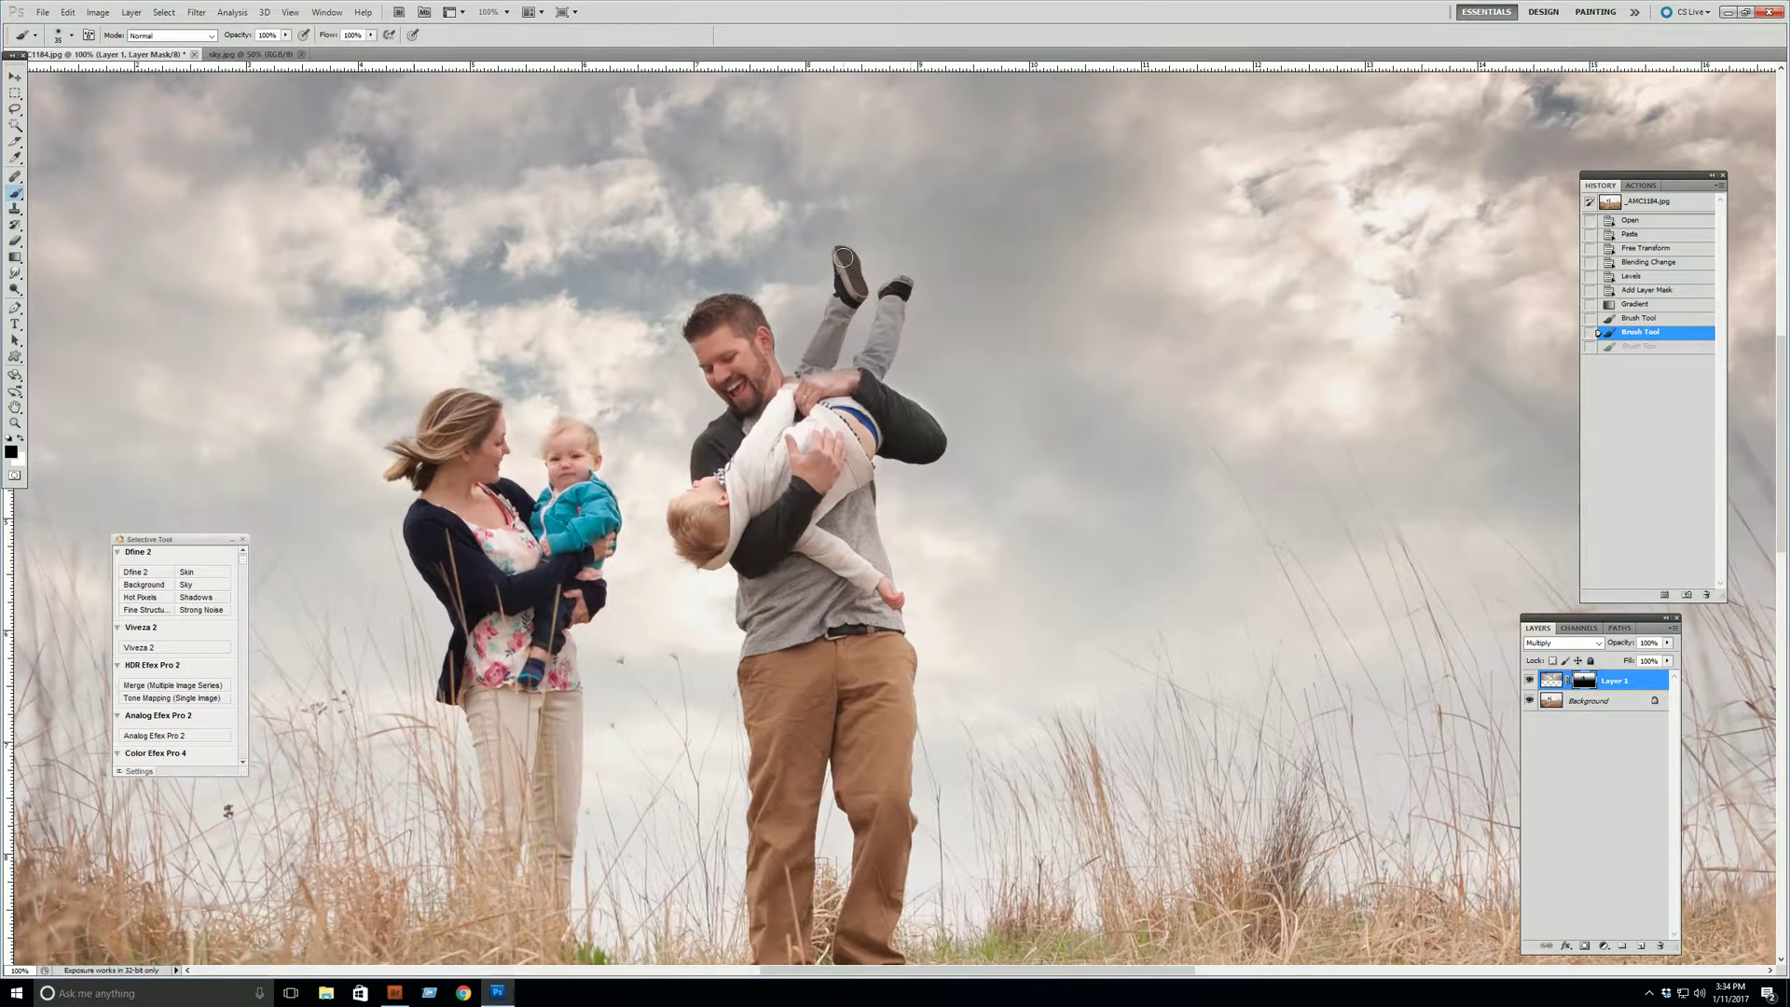
left_click_drag(819, 382, 821, 343)
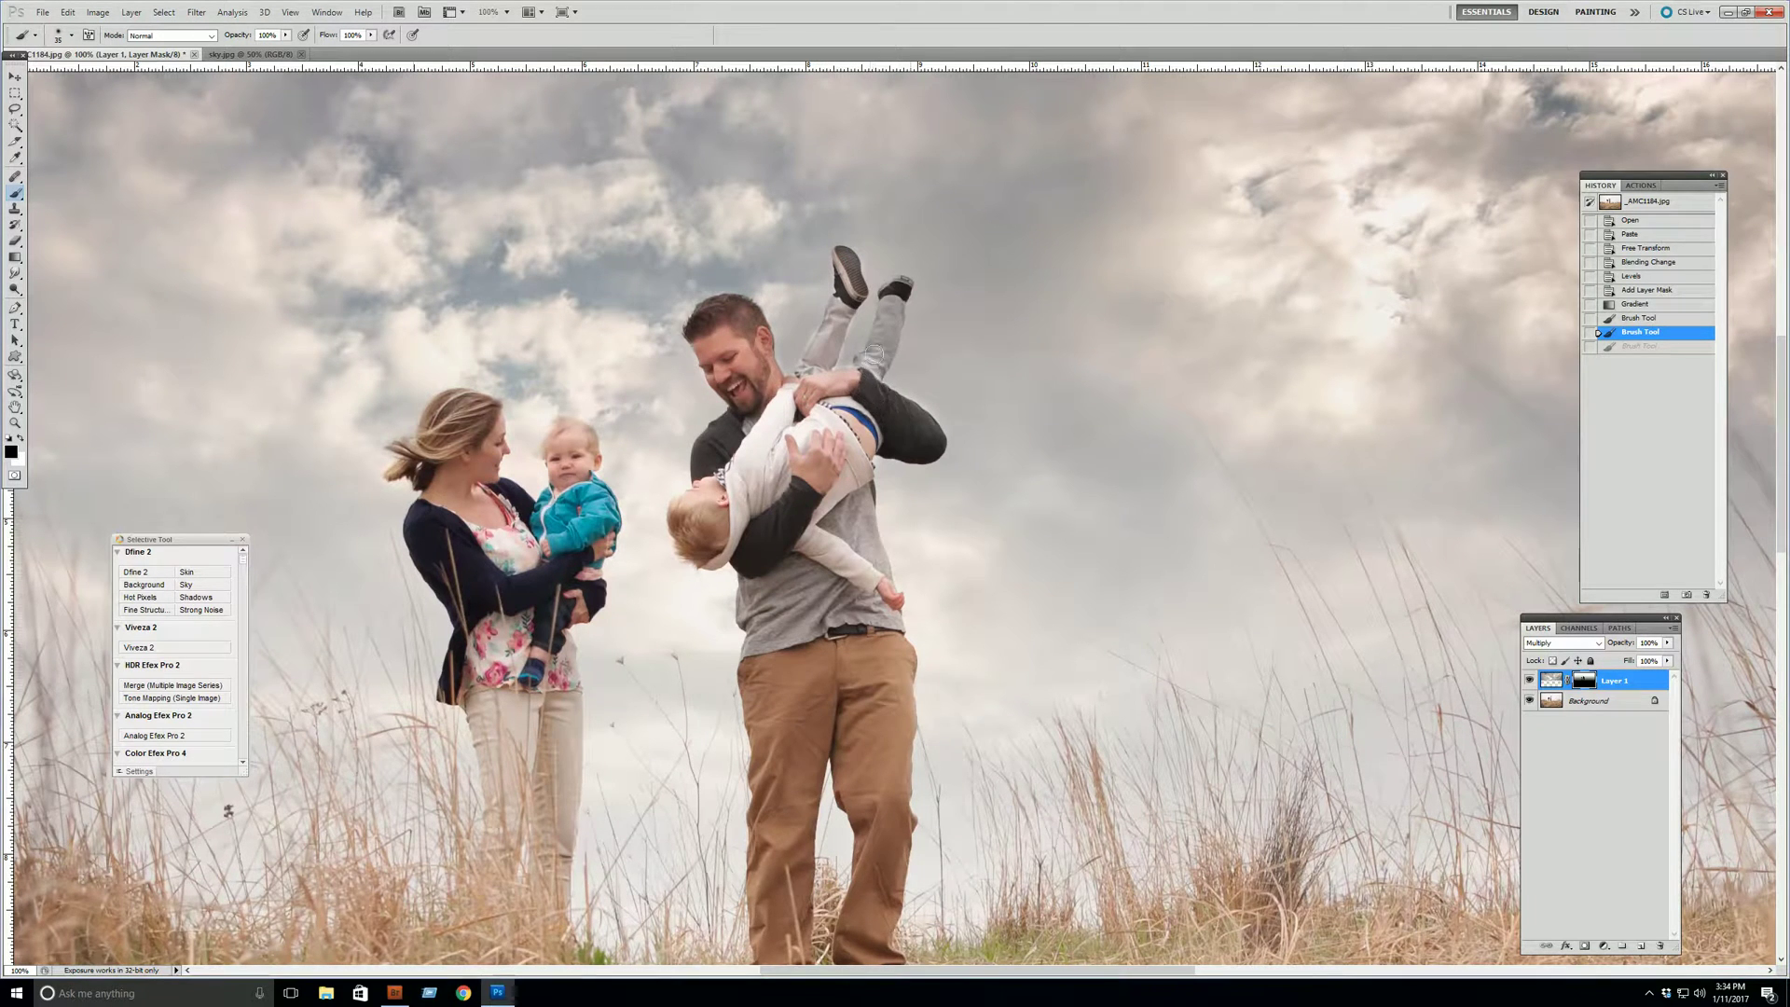
left_click_drag(886, 349, 901, 287)
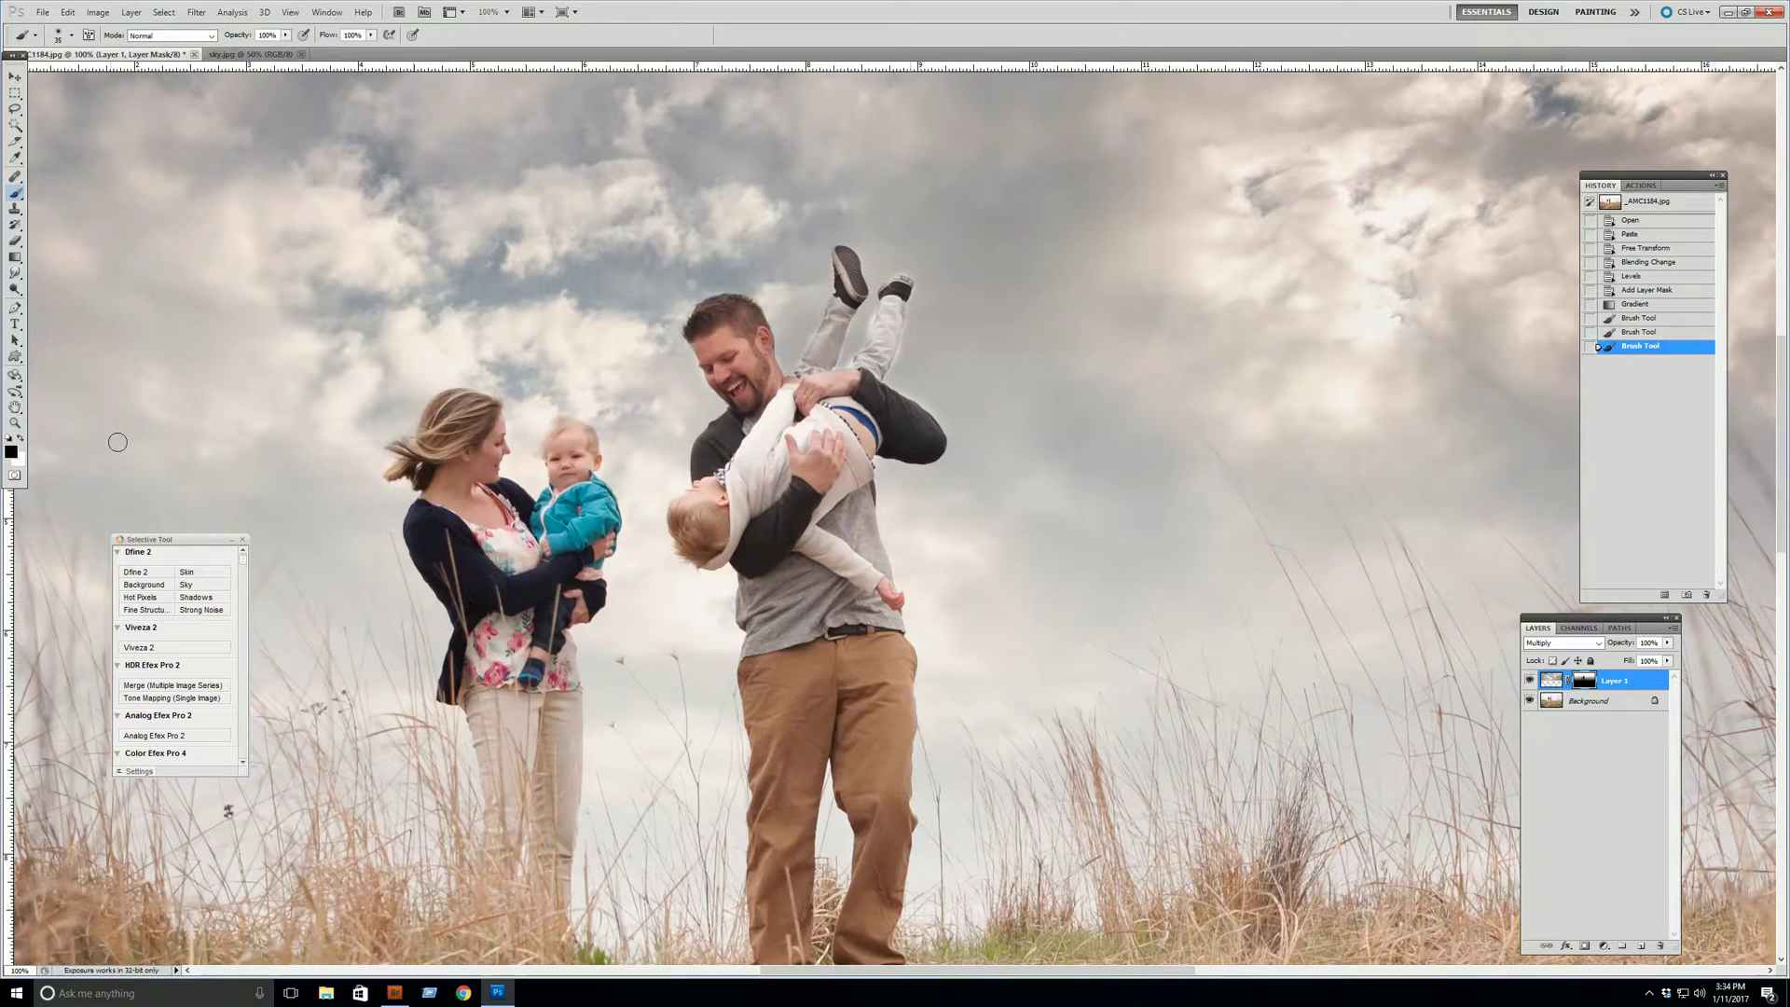
left_click(15, 422)
left_click(736, 515, "alt")
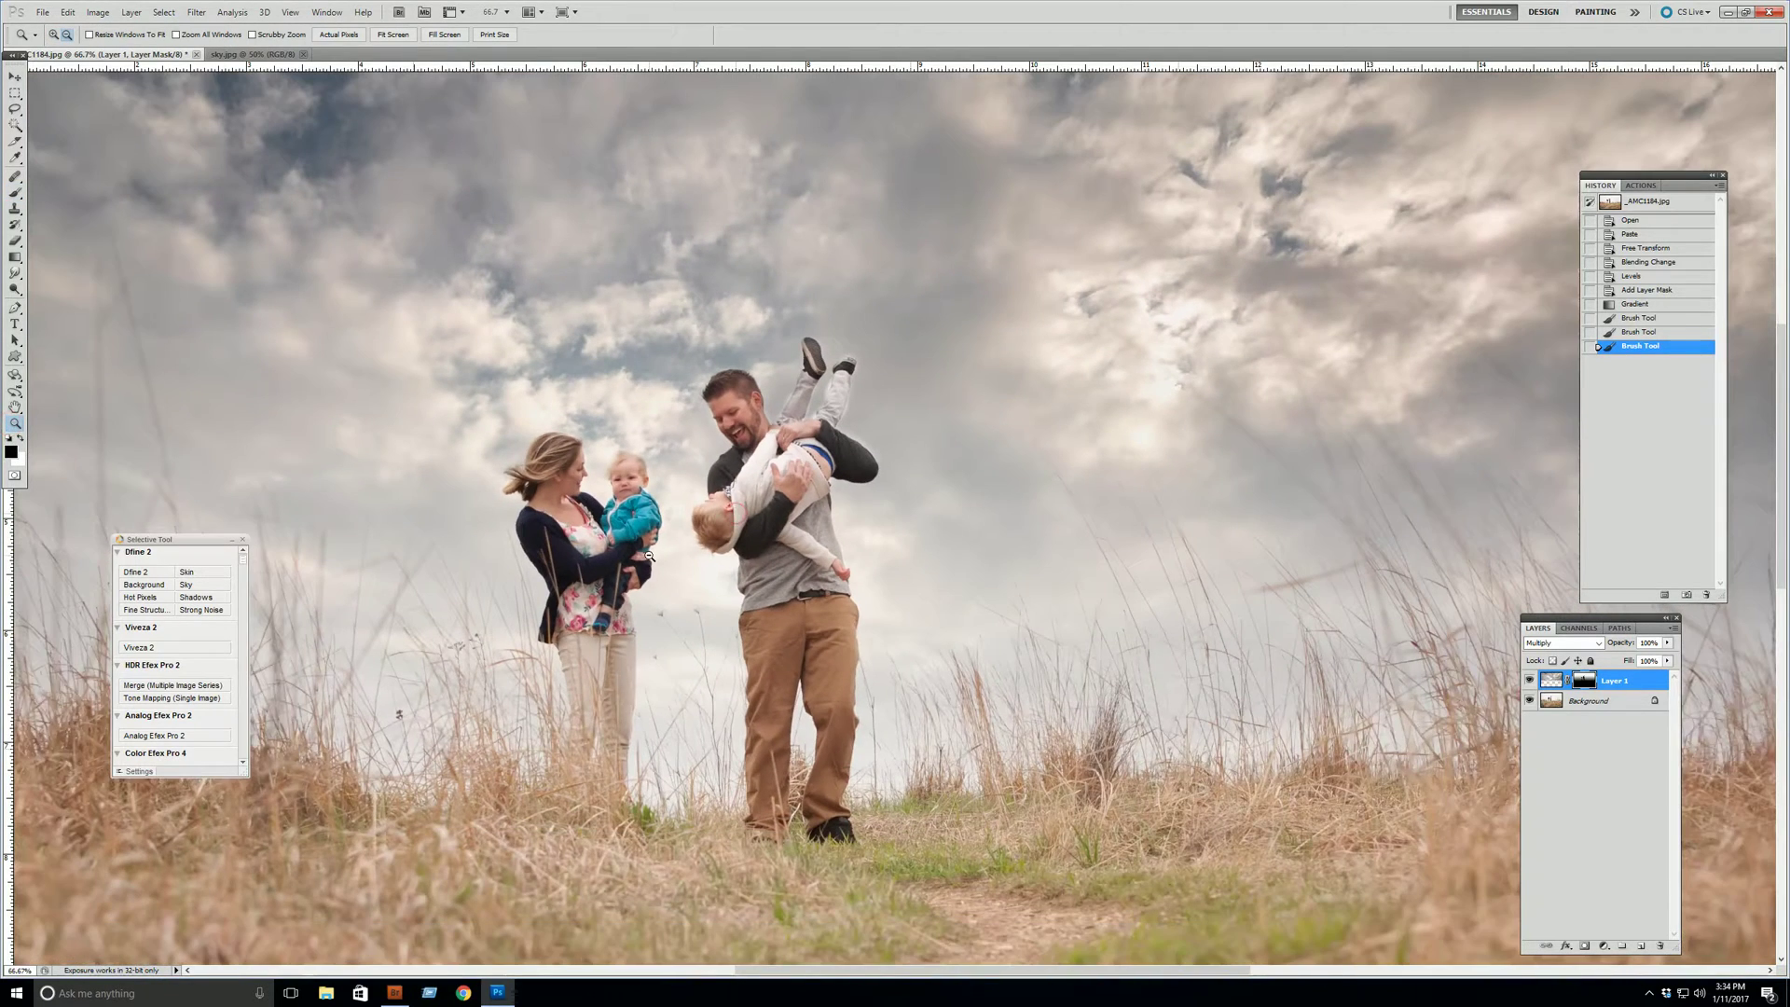
left_click(720, 569, "alt")
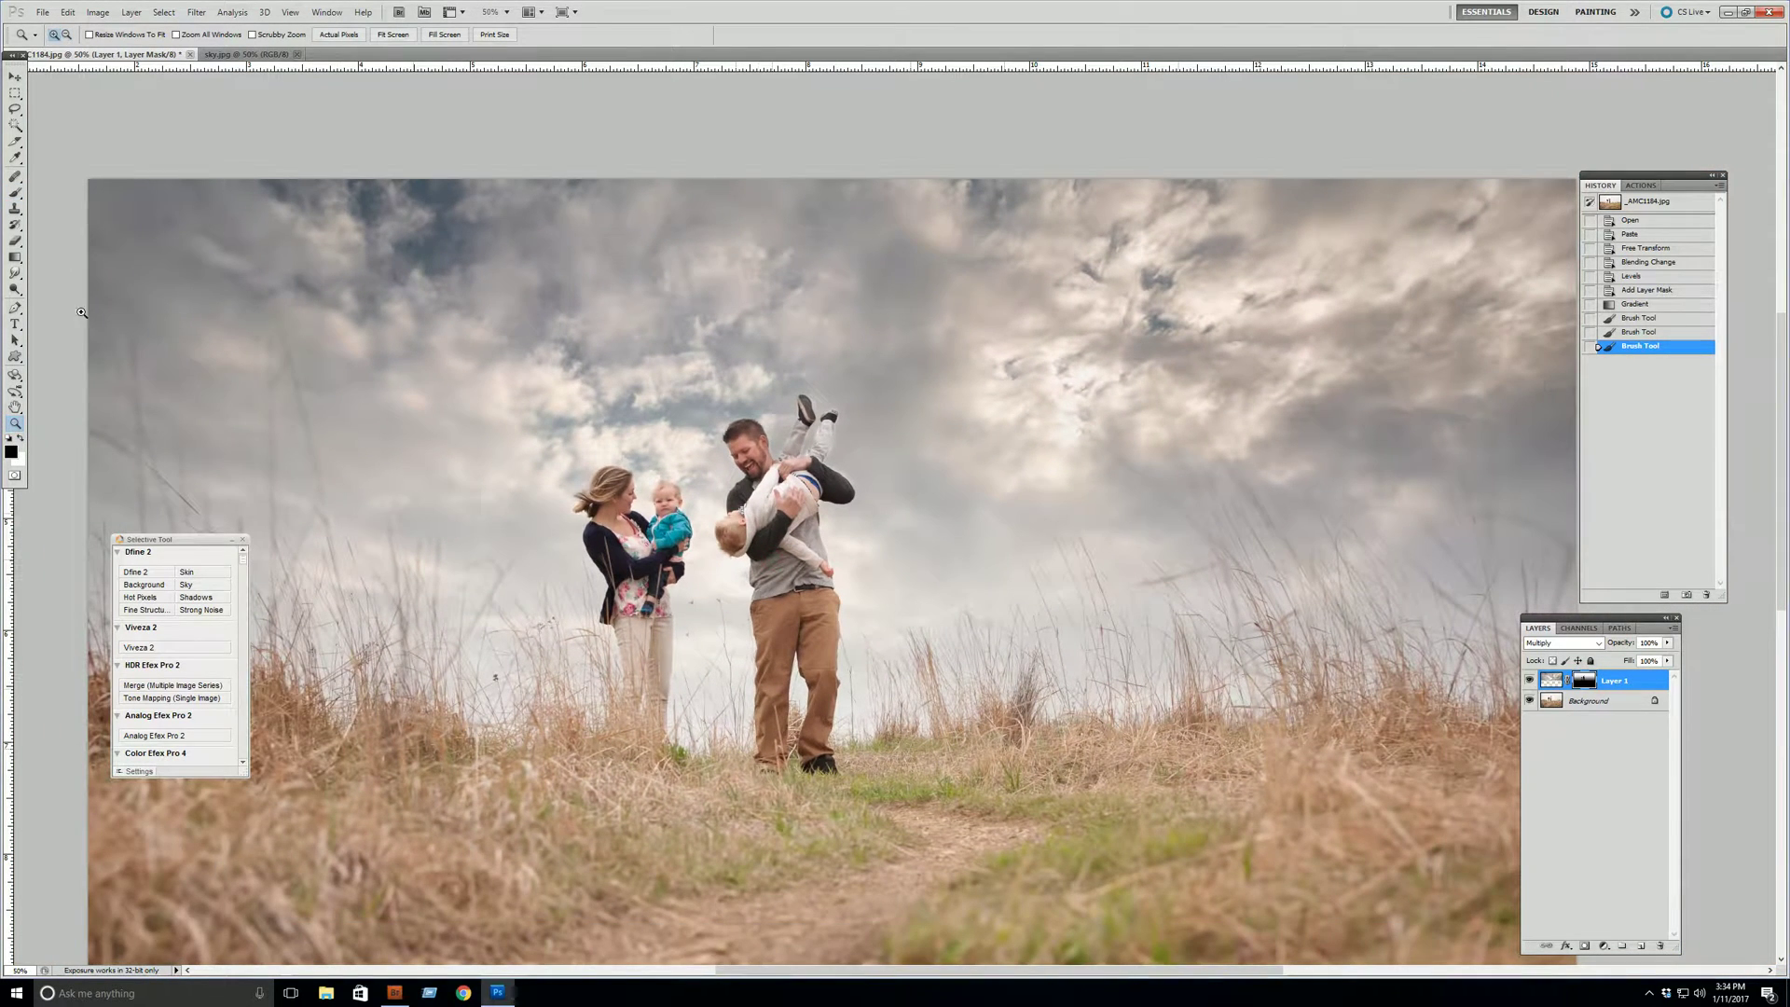
Set brush opacity to 30% and softly paint the mask over the lower-left grass with a large brush.
left_click(15, 193)
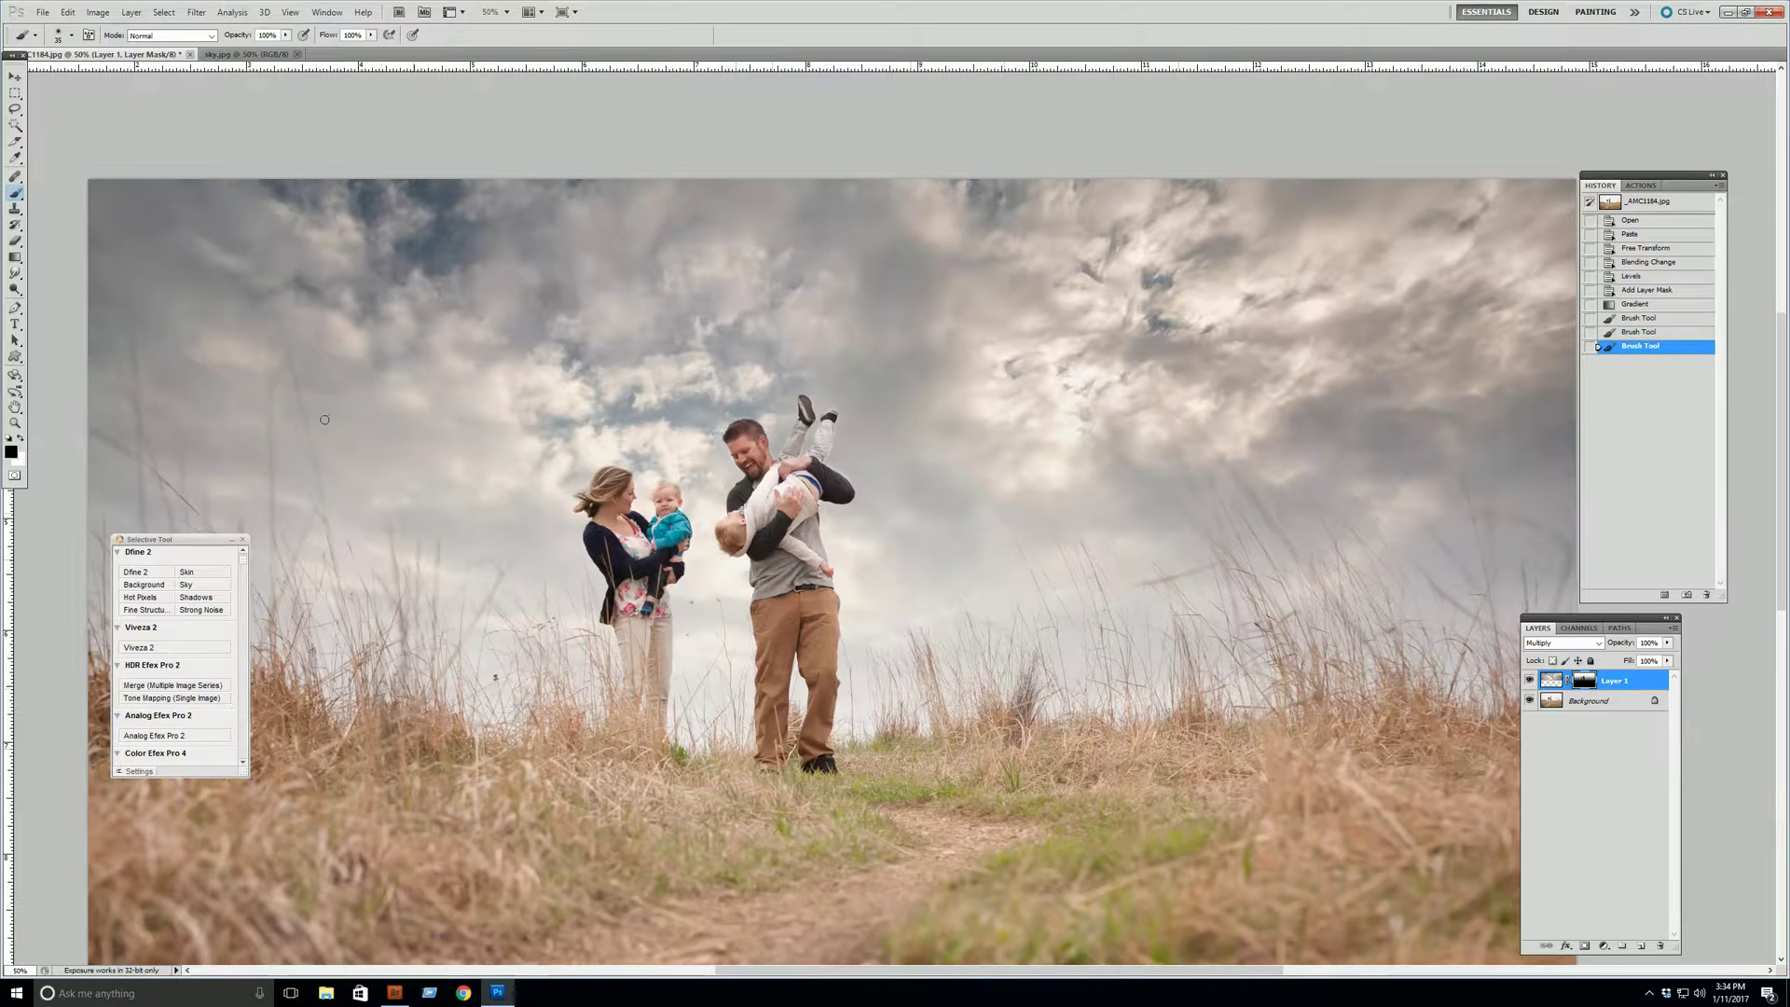
left_click(285, 34)
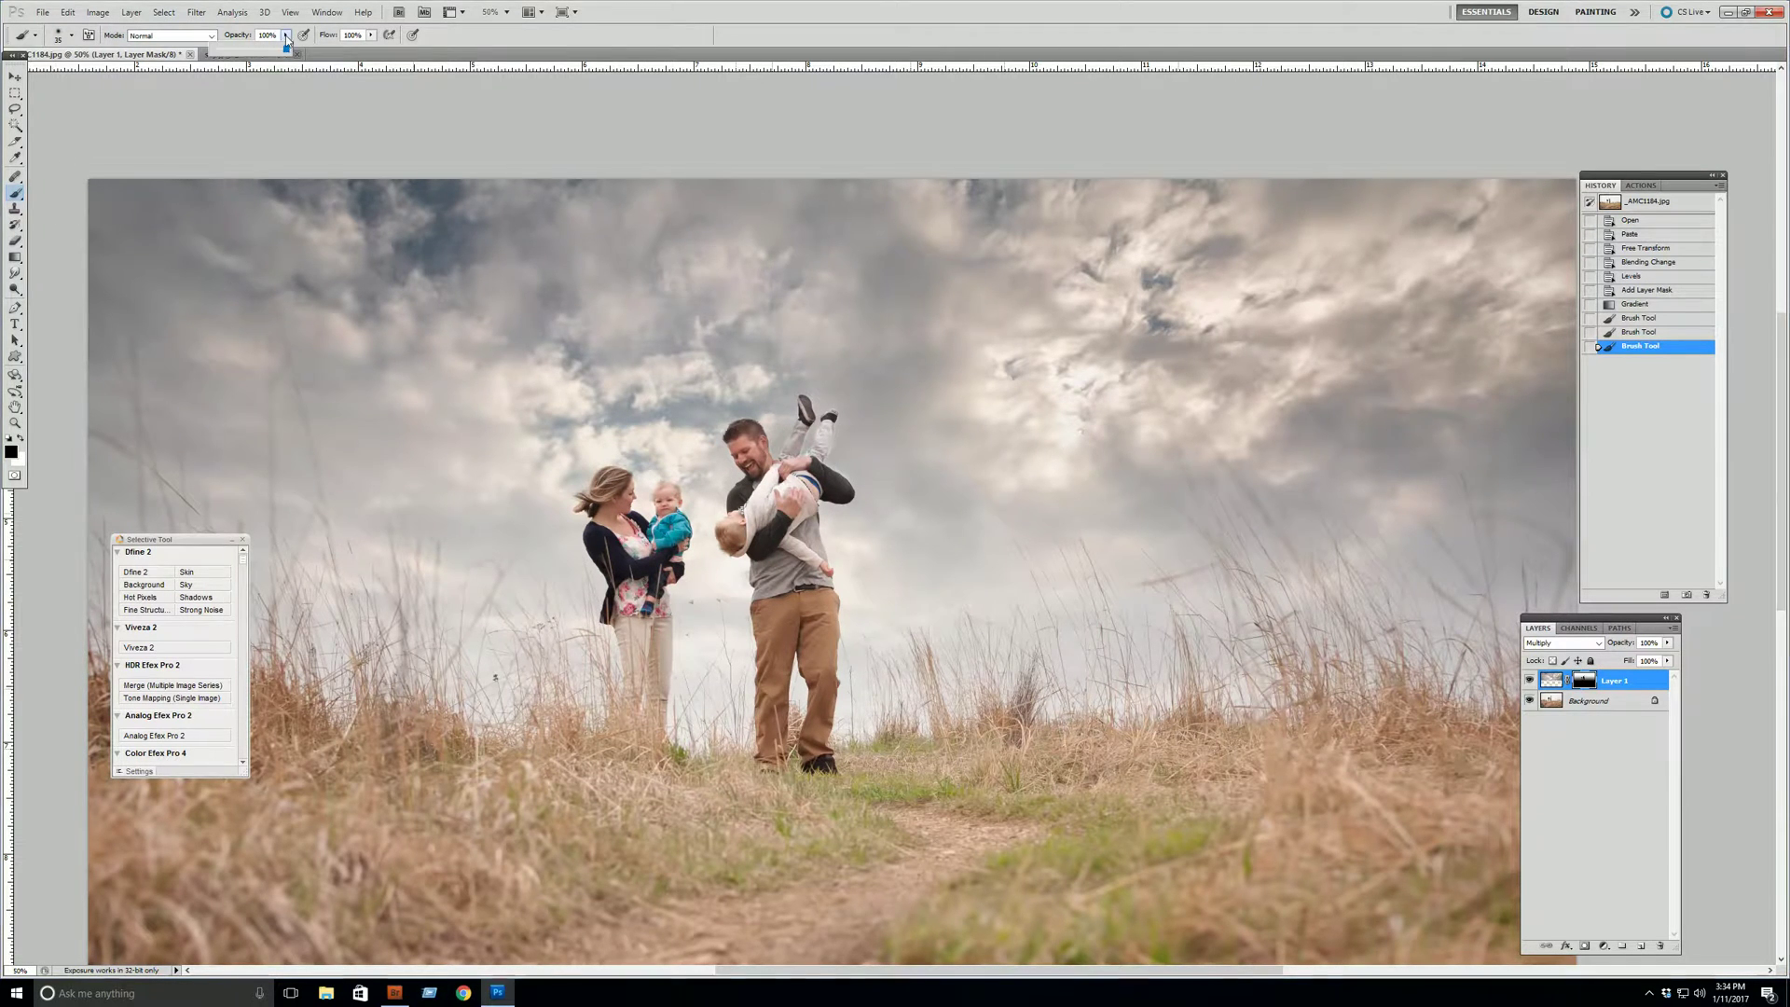
left_click_drag(291, 49, 235, 52)
left_click(473, 39)
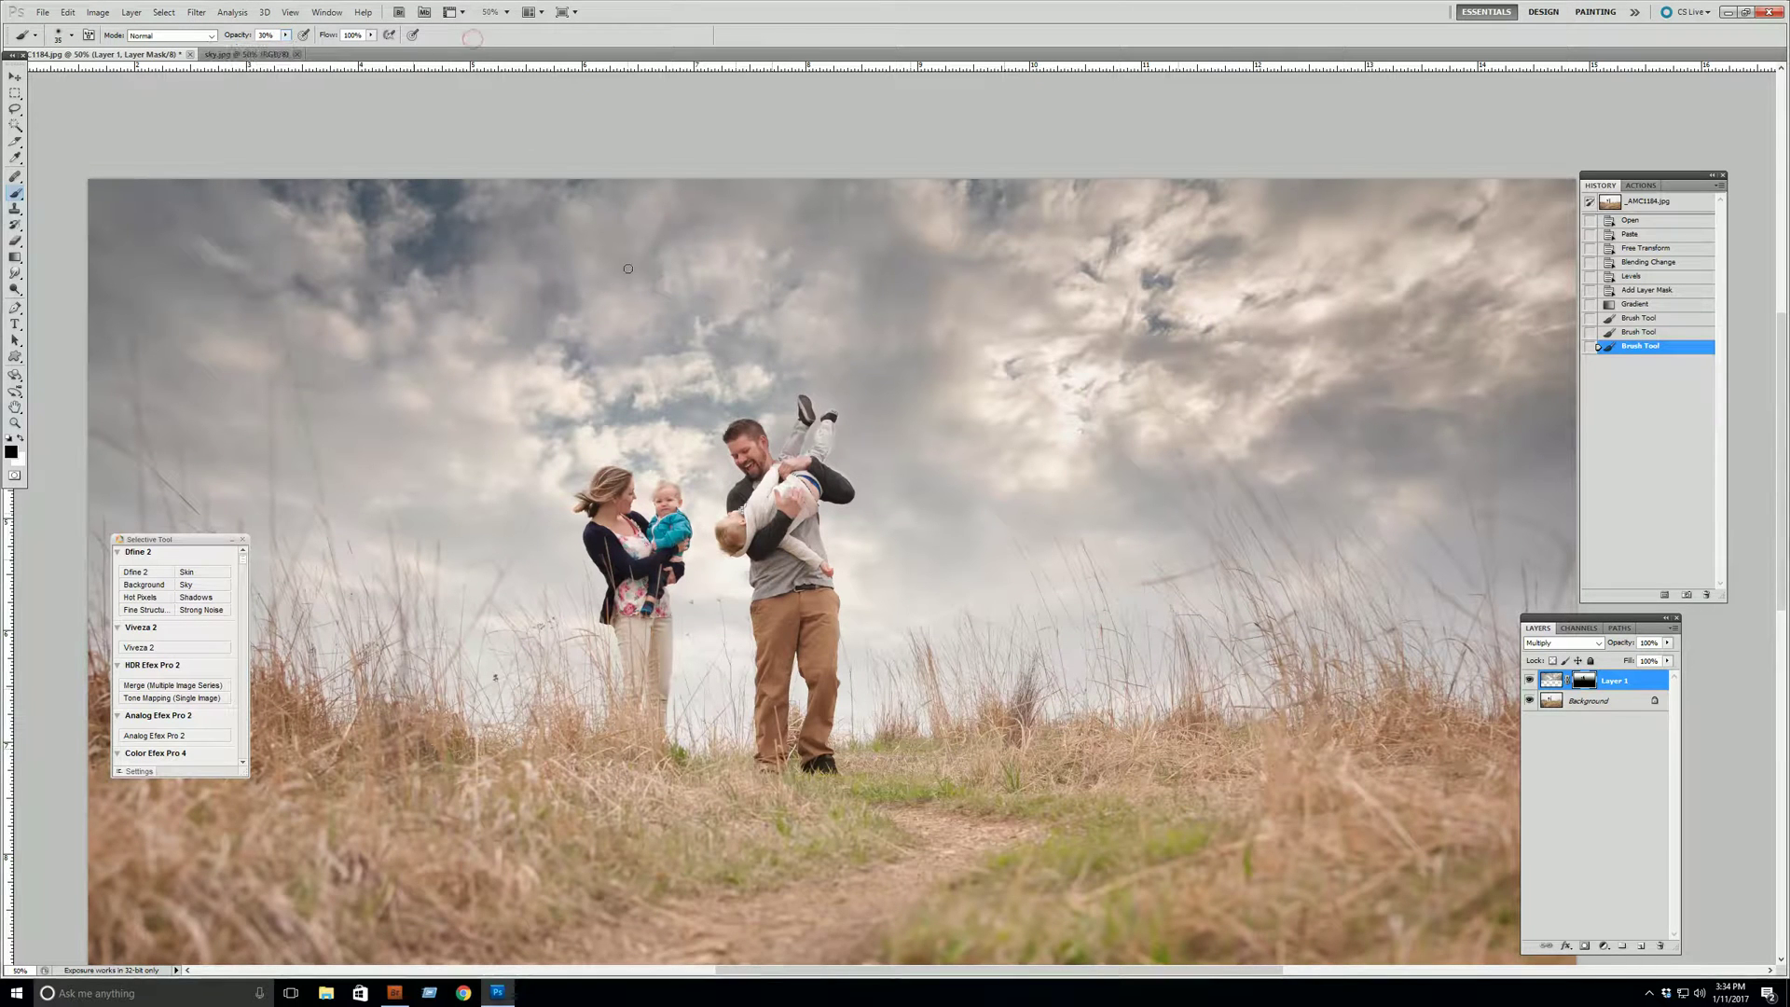
key("bracketright")
key("bracketright")
key("bracketright")
key("bracketright")
key("bracketright")
key("bracketright")
key("bracketright")
key("bracketright")
key("bracketright")
key("bracketright")
key("bracketright")
key("bracketright")
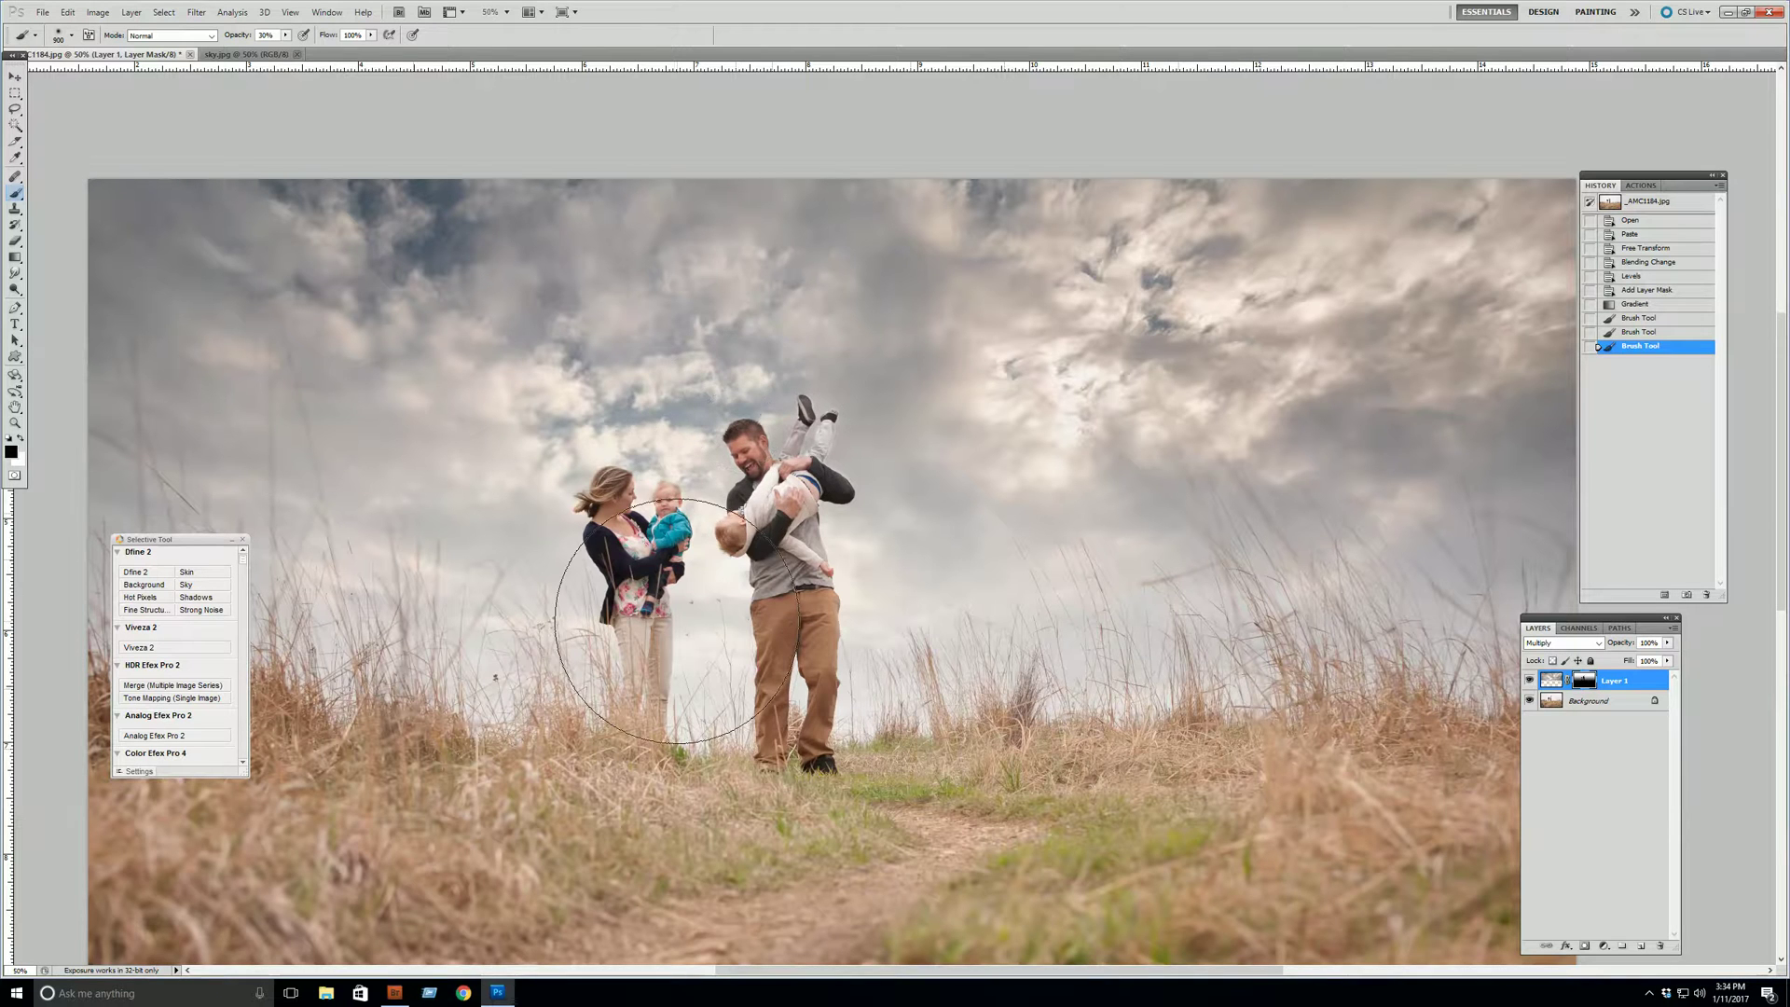
key("bracketright")
key("bracketright")
key("bracketright")
key("bracketright")
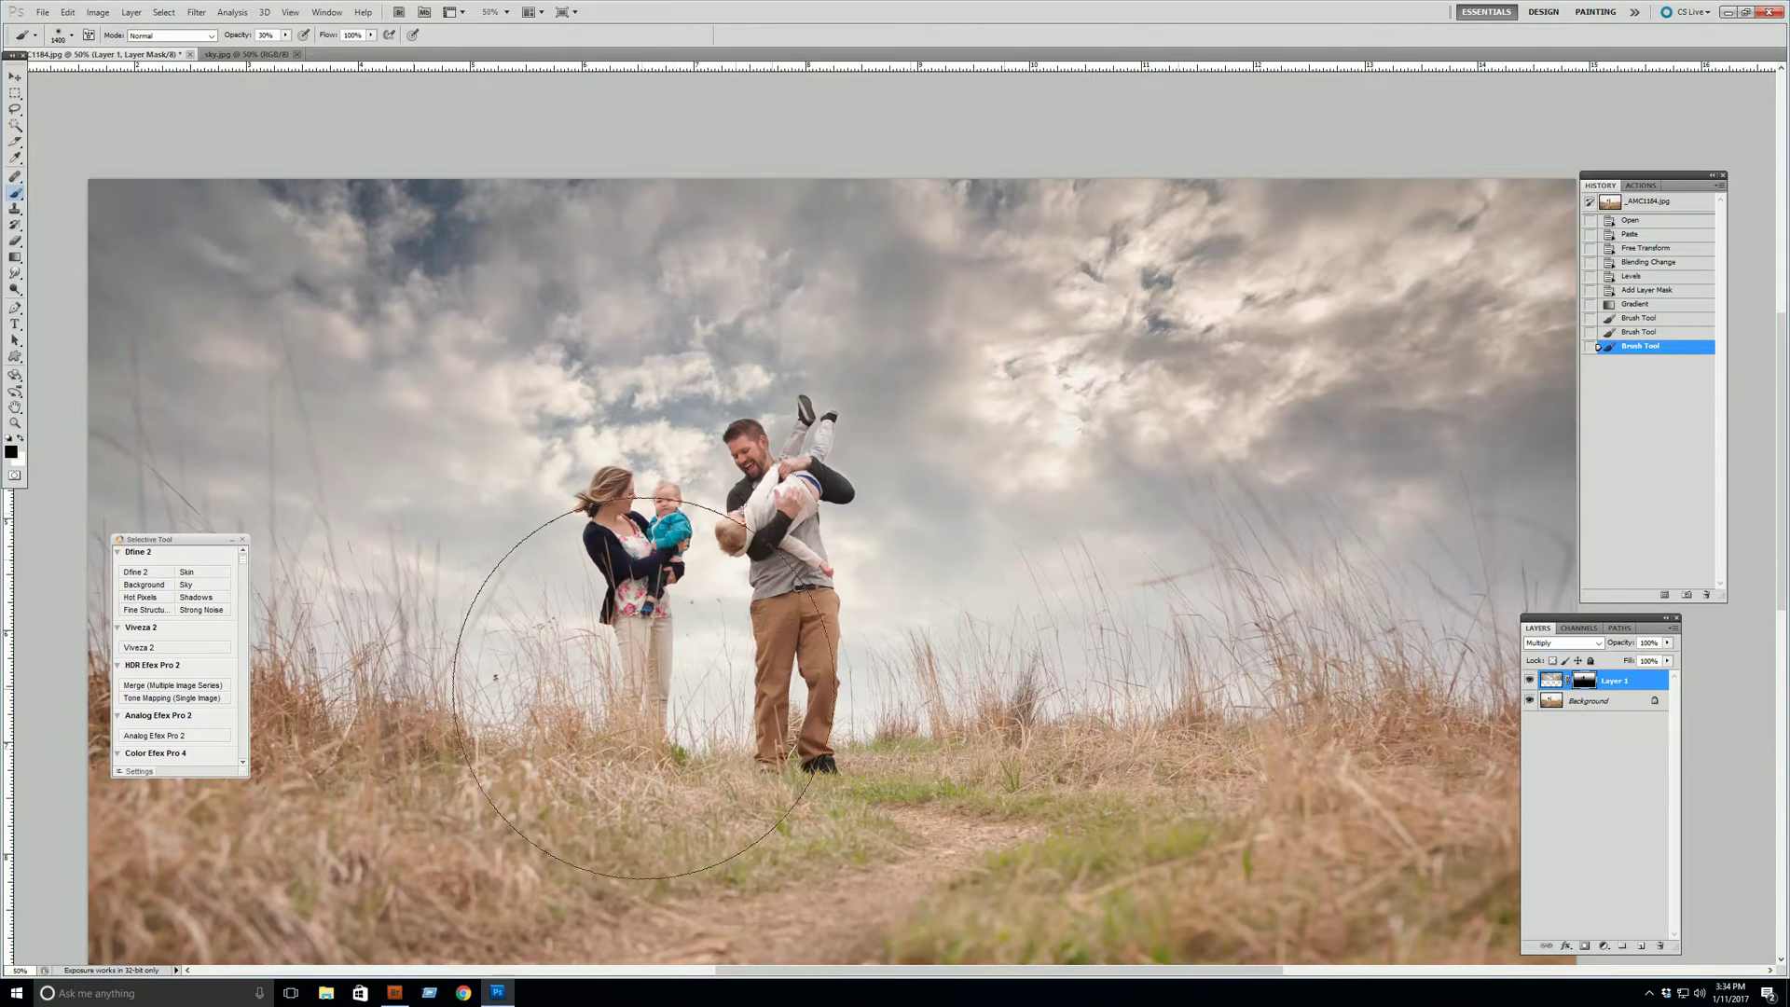
left_click_drag(724, 494, 815, 572)
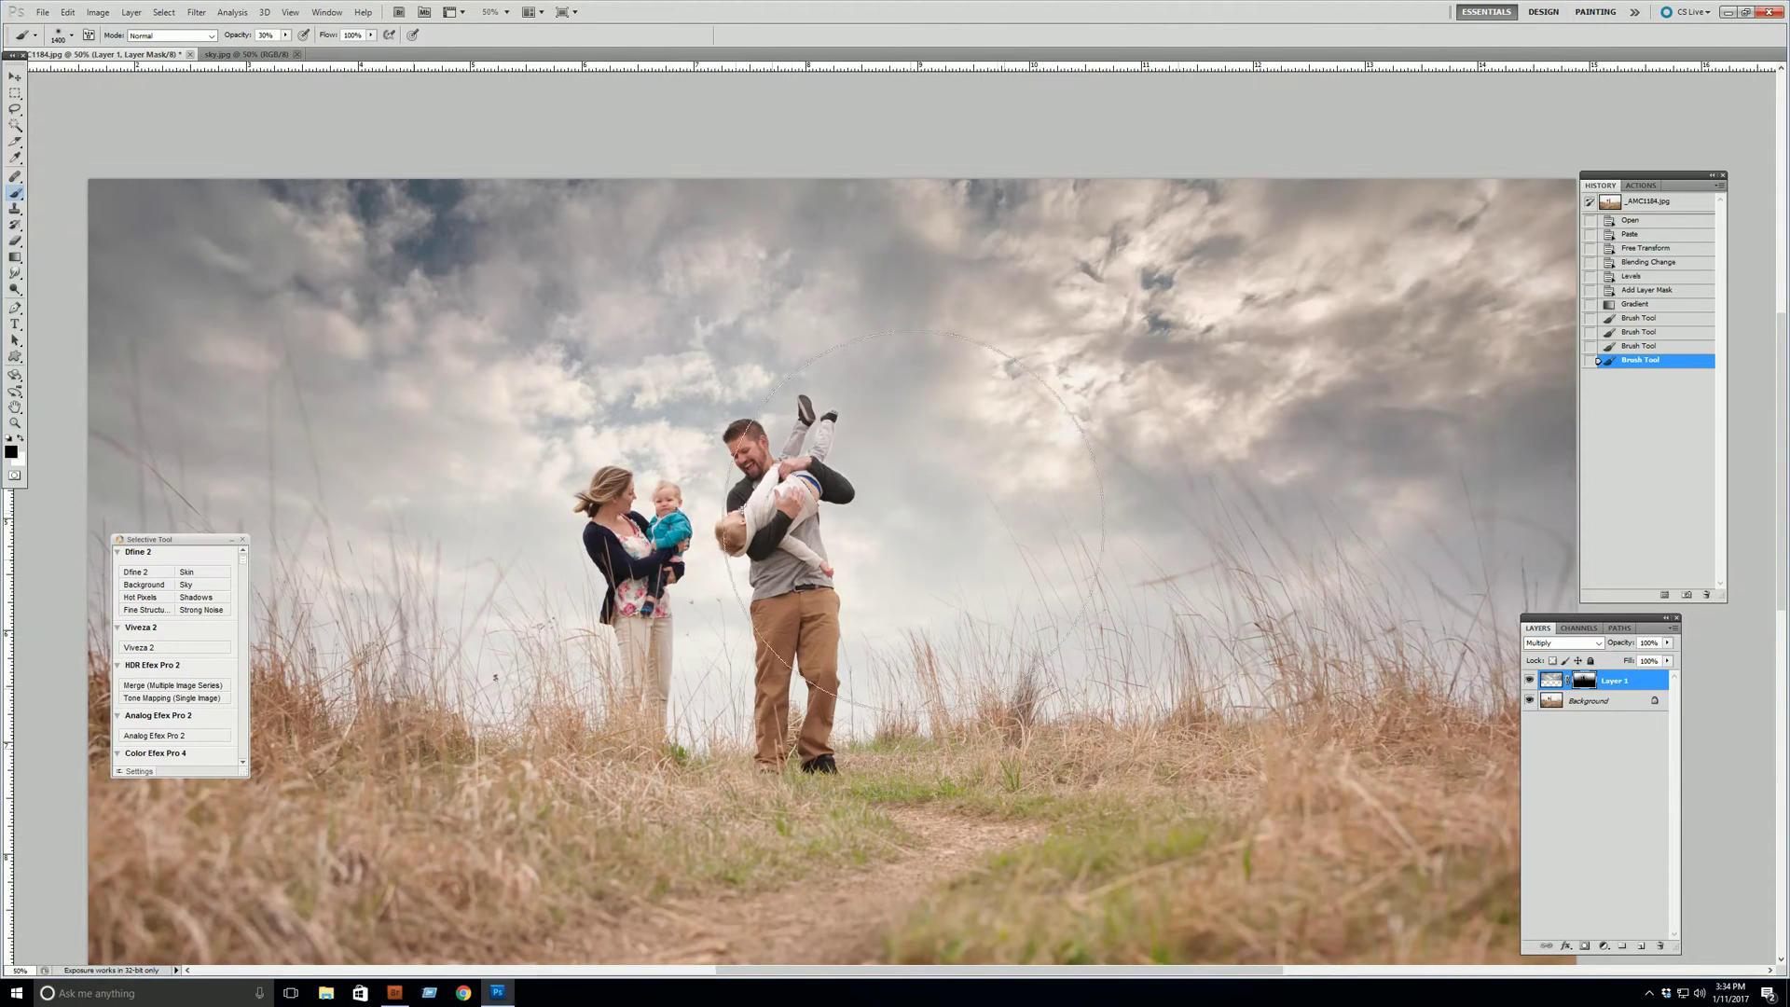
left_click(1630, 347)
left_click(1632, 360)
With a 175 brush, softly mask the boy and the man's arm, comparing in History.
key("bracketleft")
key("bracketleft")
key("bracketleft")
key("bracketleft")
key("bracketleft")
key("bracketleft")
key("bracketleft")
key("bracketleft")
key("bracketleft")
key("bracketleft")
key("bracketleft")
key("bracketleft")
key("bracketleft")
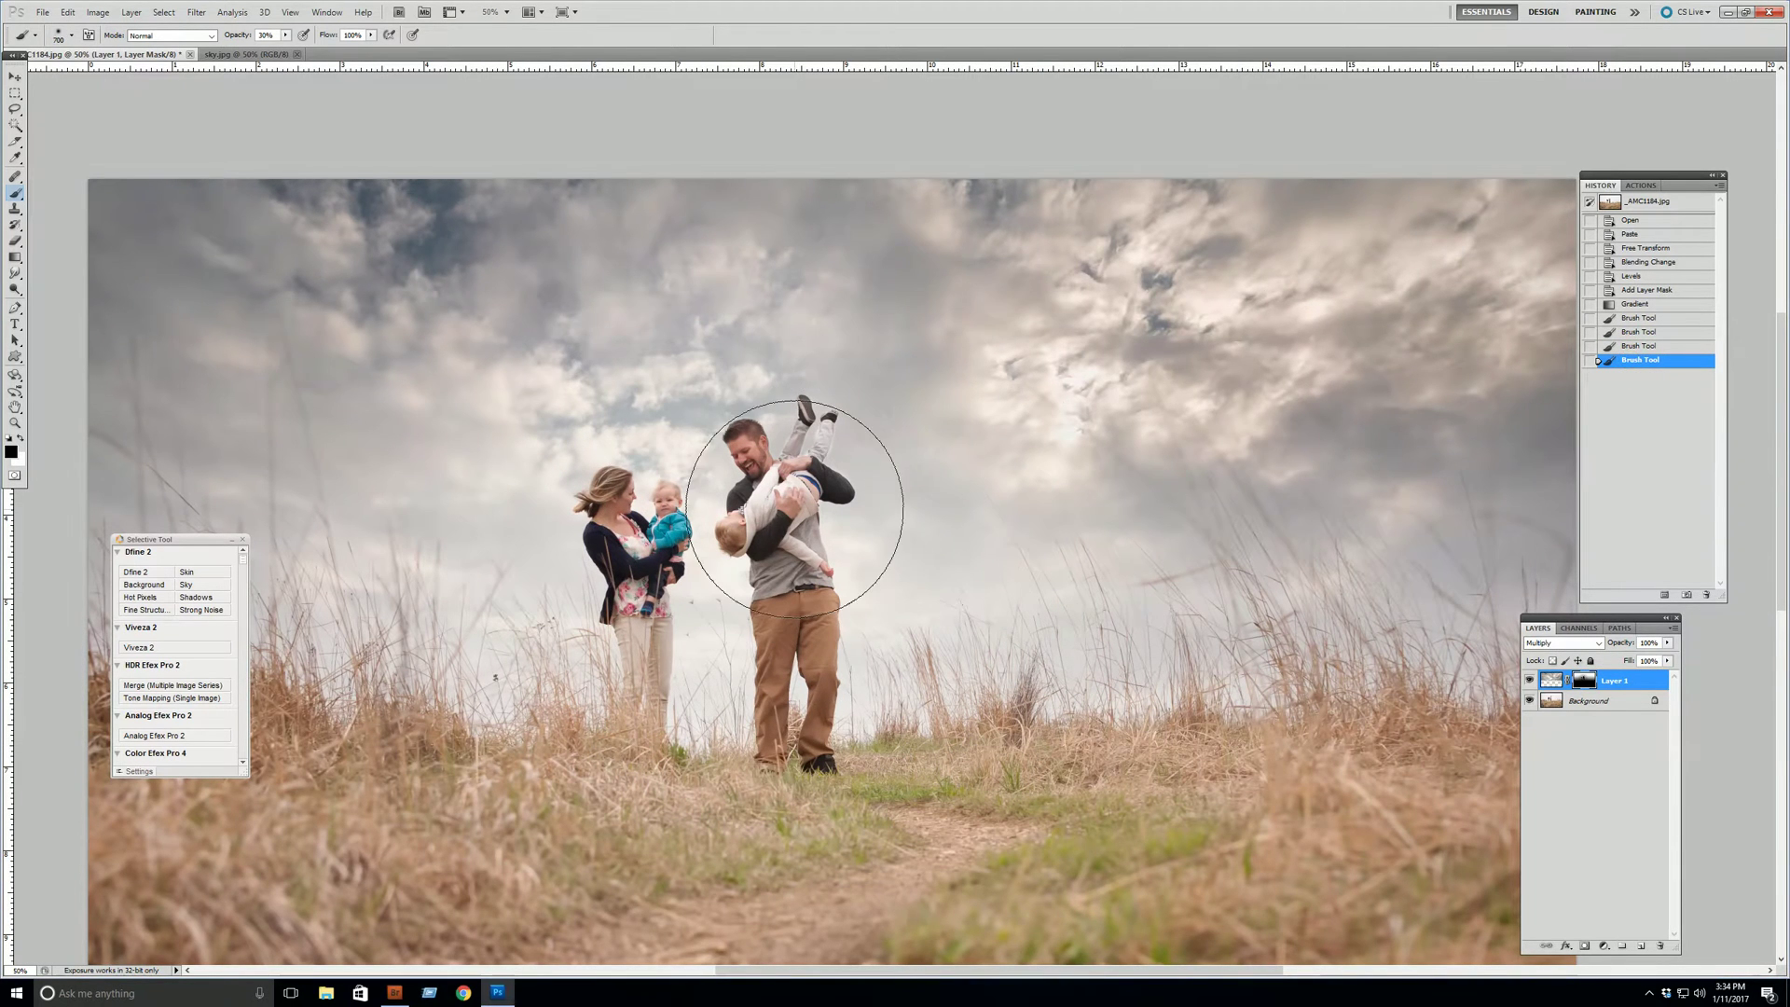
key("bracketleft")
mouse_move(783, 468)
left_mouse_down()
mouse_move(799, 429)
mouse_move(814, 439)
mouse_move(825, 508)
left_mouse_up()
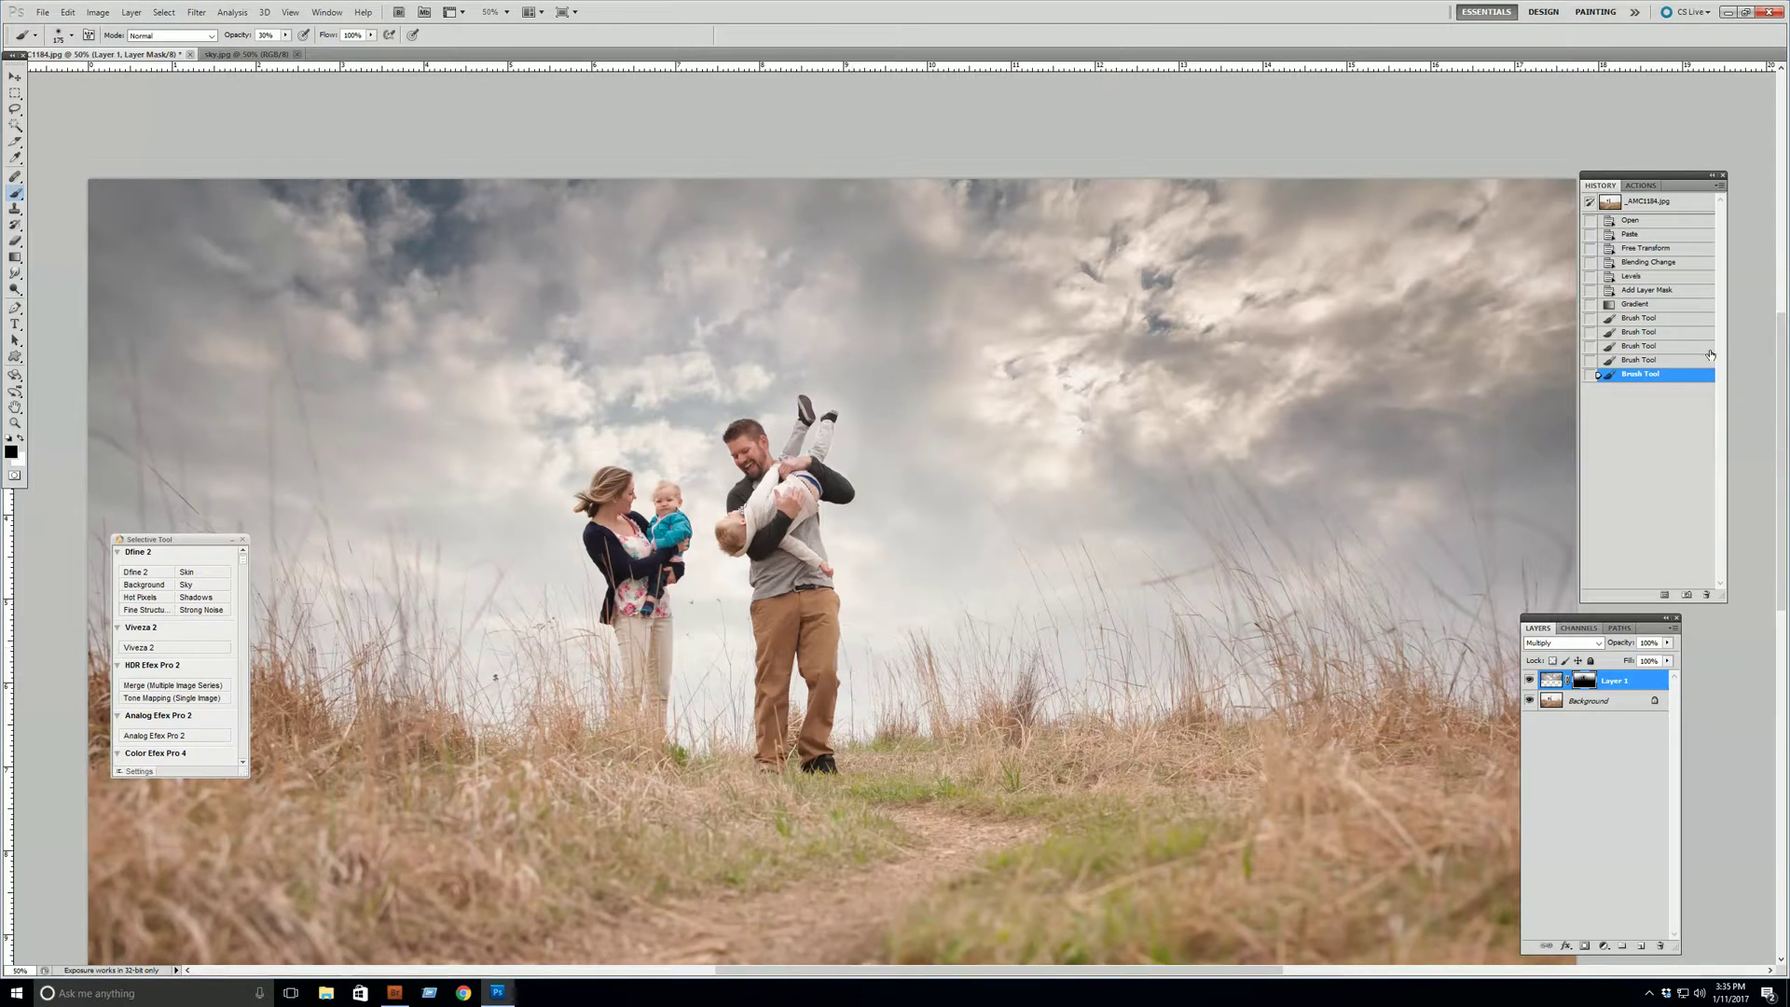
left_click(1626, 347)
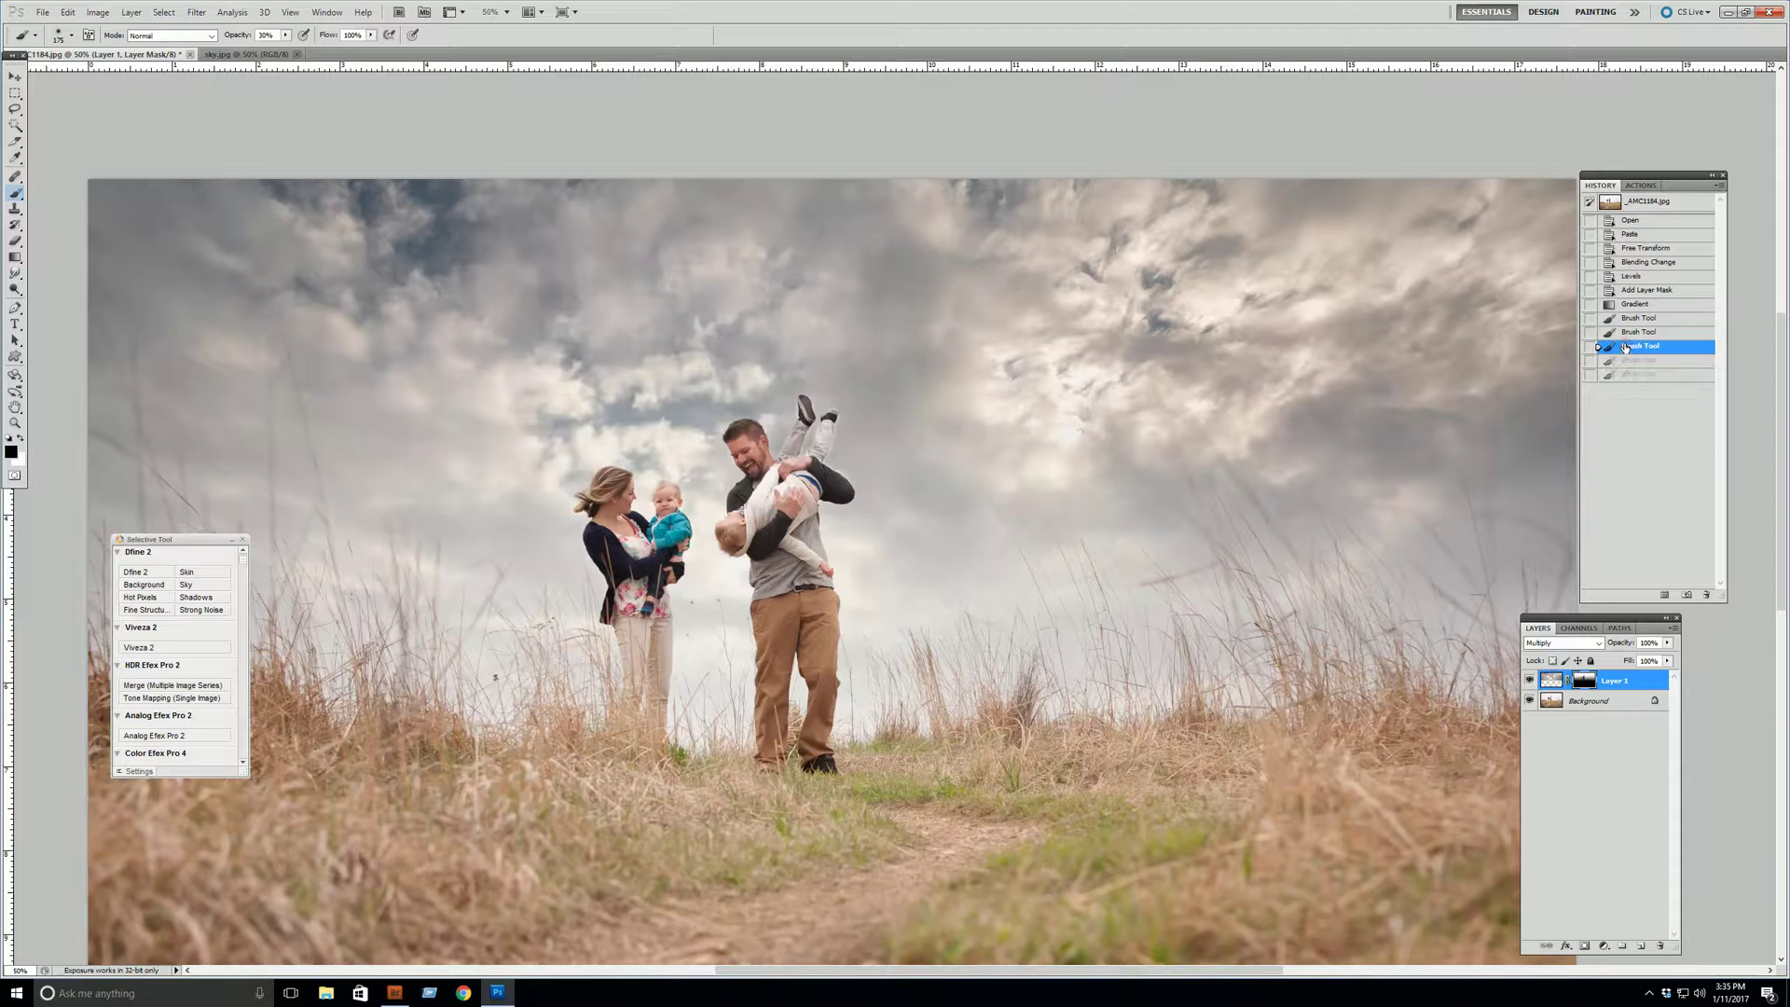
left_click(1625, 375)
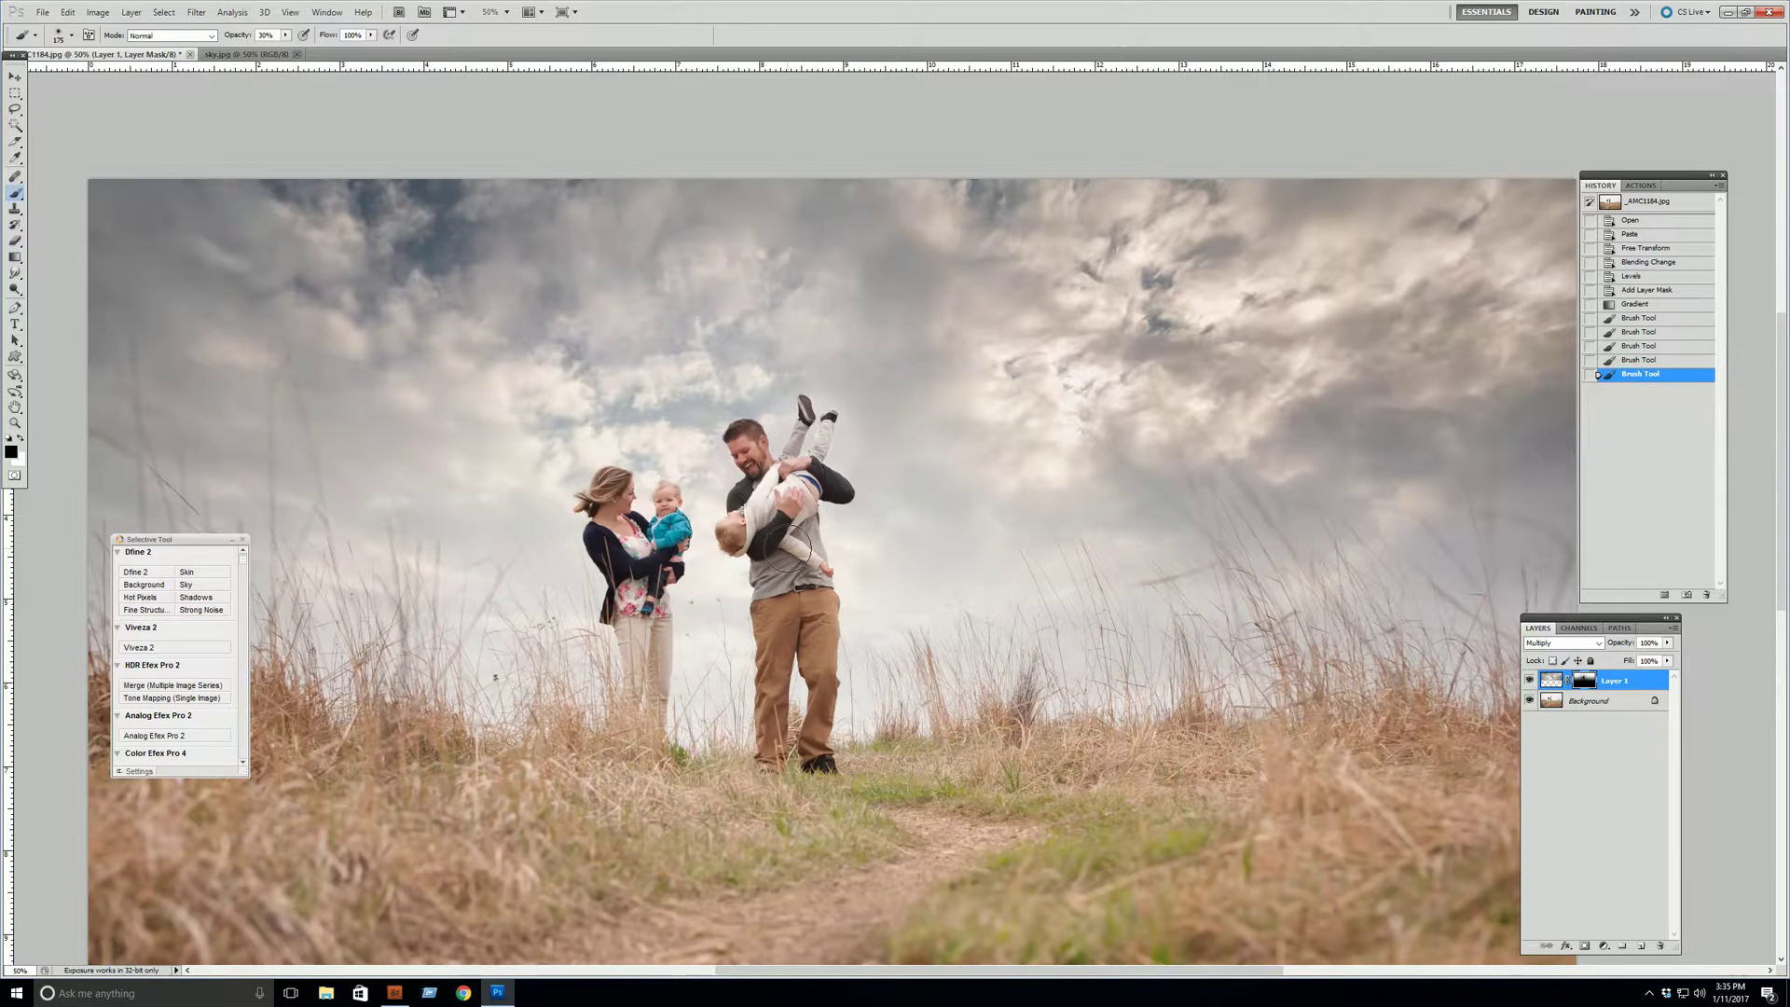
Mask around the mother's head with a 250 brush, and the lower grass and path at 800.
key("bracketright")
key("bracketright")
mouse_move(718, 494)
left_mouse_down()
mouse_move(672, 522)
mouse_move(644, 663)
left_mouse_up()
left_click(644, 666)
key("bracketright")
key("bracketright")
key("bracketright")
key("bracketright")
key("bracketright")
key("bracketright")
key("bracketright")
key("bracketright")
key("bracketright")
key("bracketright")
key("bracketright")
key("bracketright")
key("bracketright")
key("bracketright")
key("bracketright")
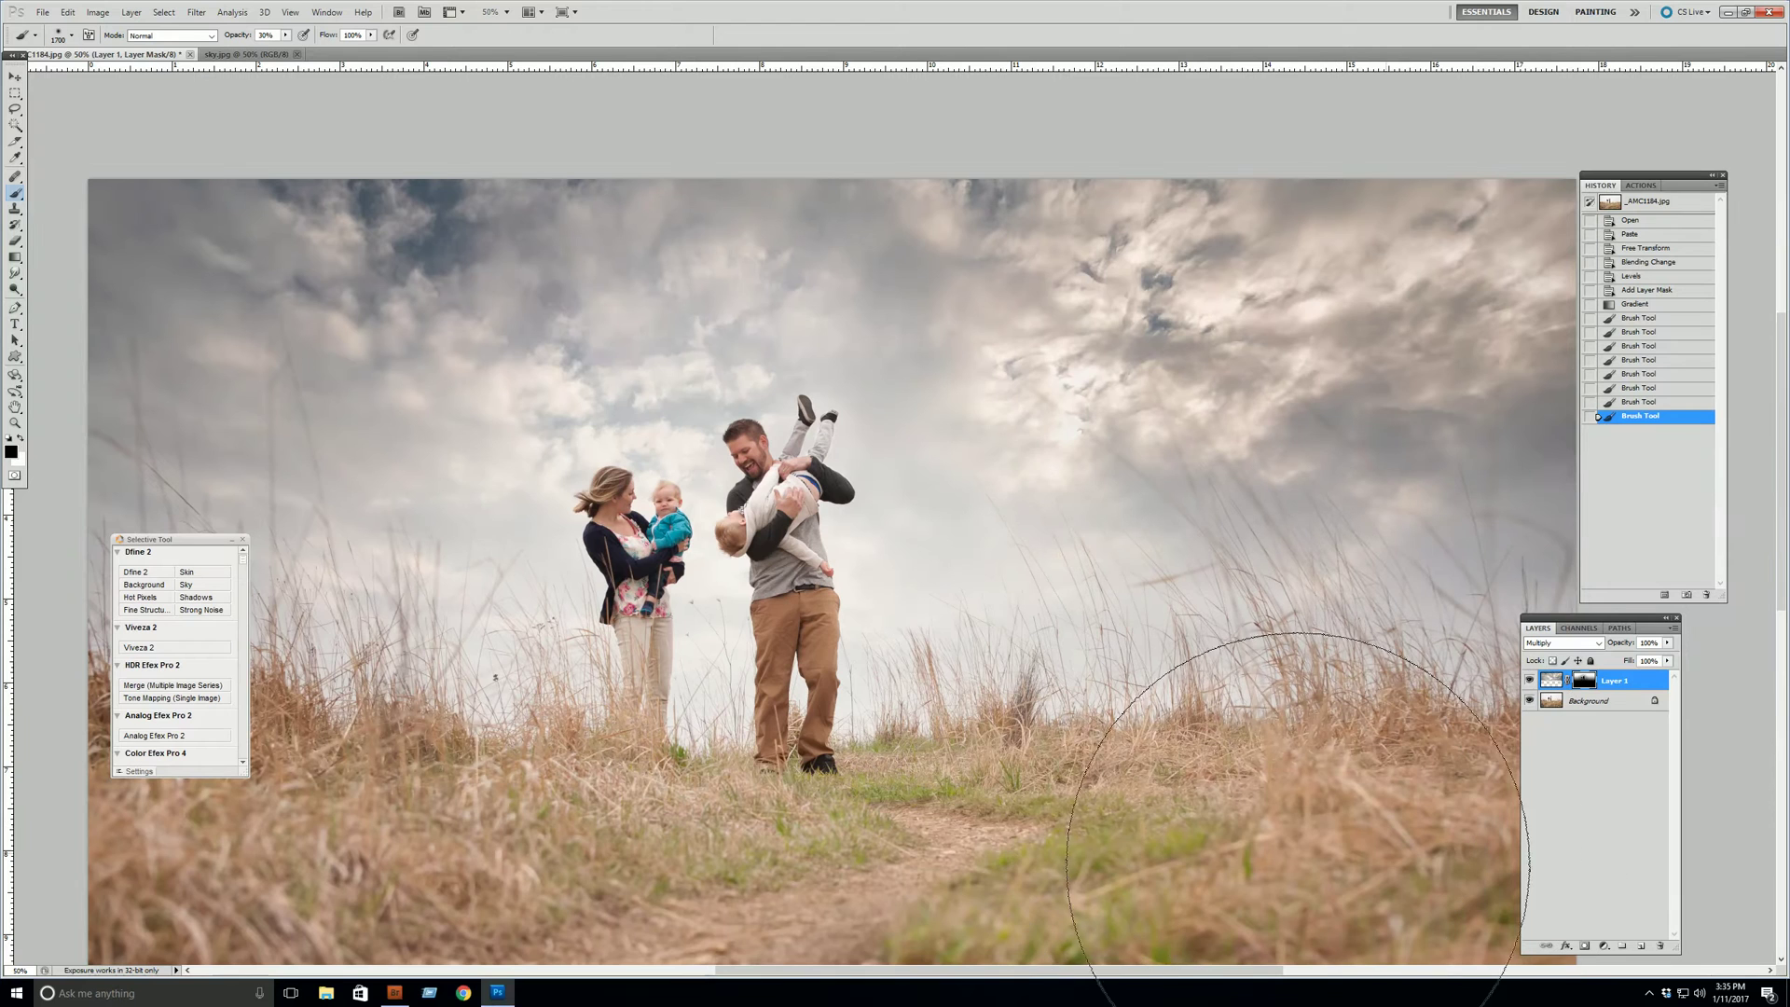
left_click_drag(244, 853, 448, 840)
key("ctrl+minus")
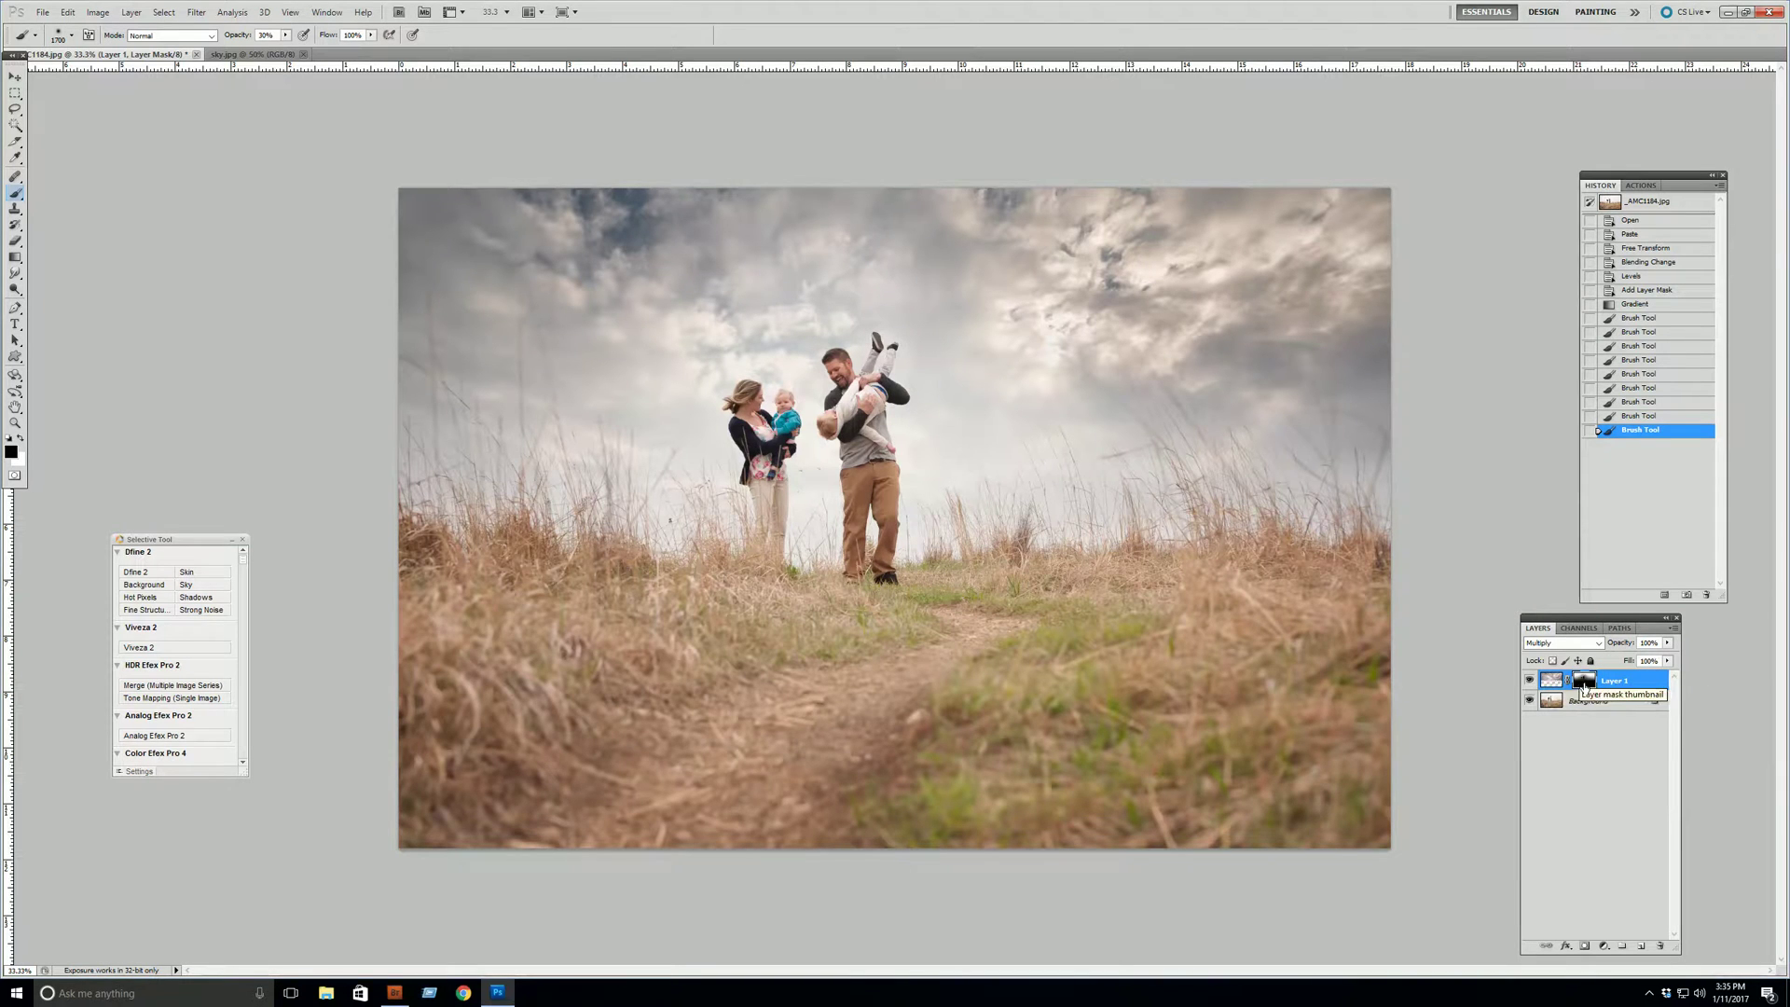
Target Layer 1's image and lower its opacity to 70%, toggling visibility to compare.
left_click(1548, 680)
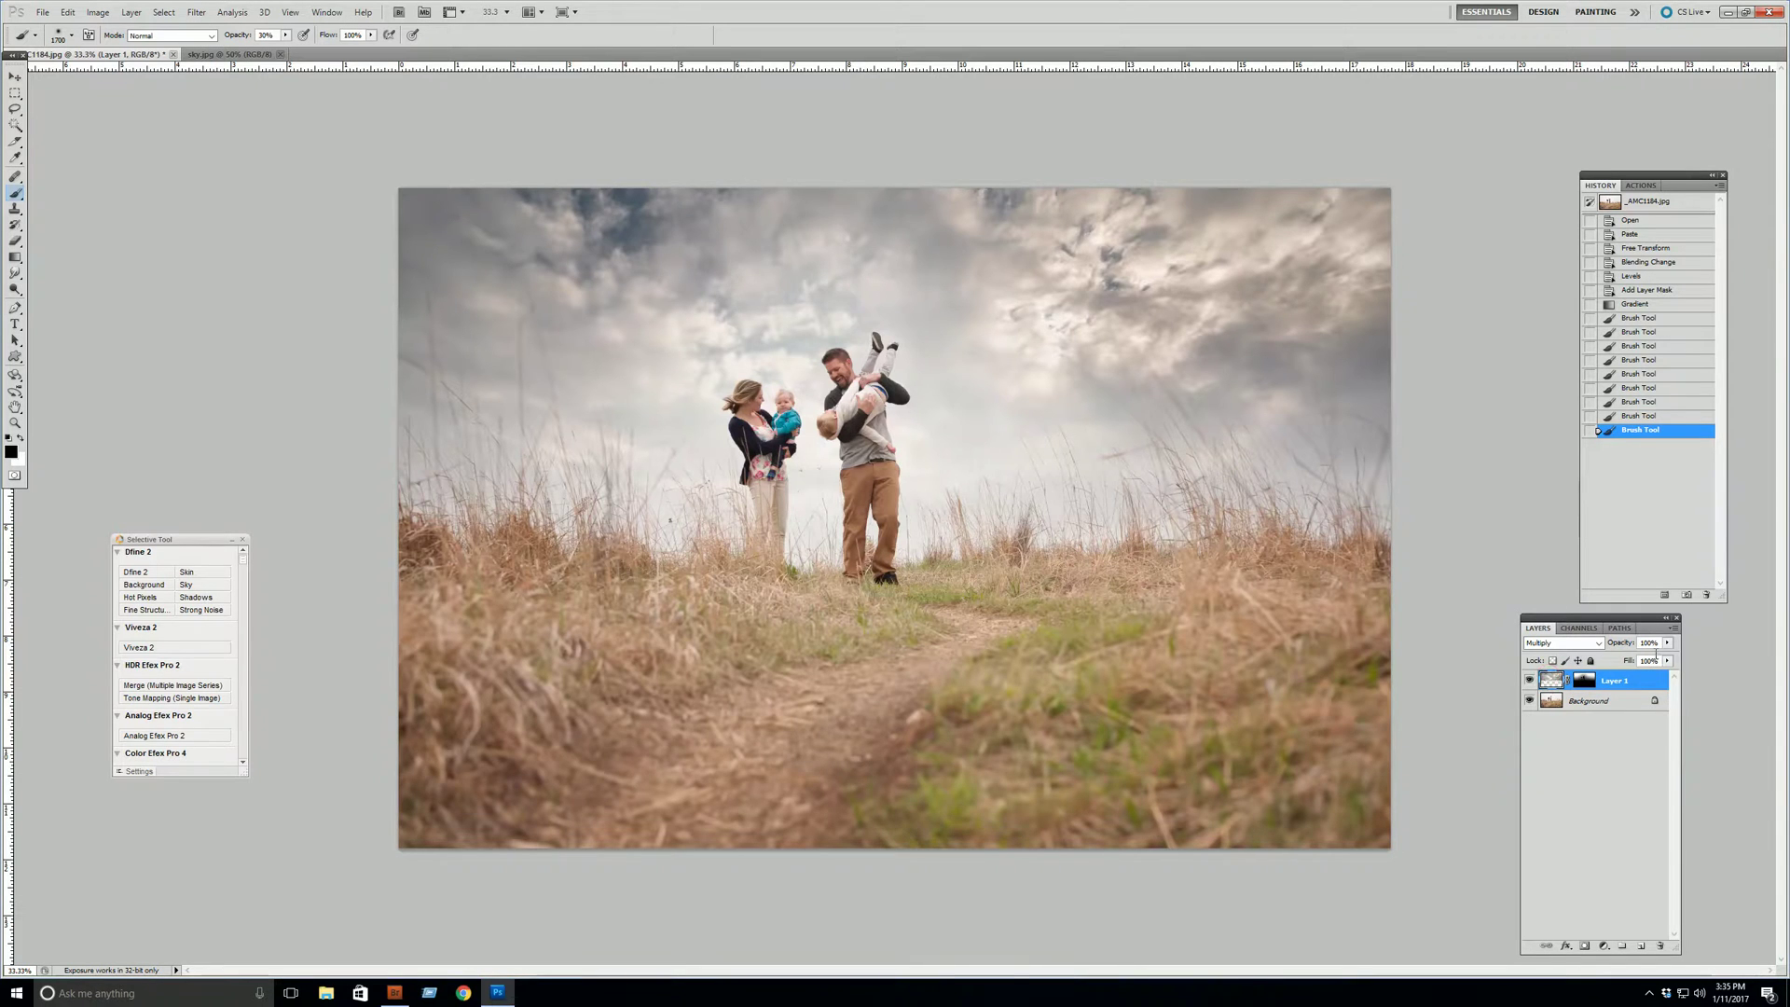
left_click(1667, 643)
left_click_drag(1668, 659, 1647, 663)
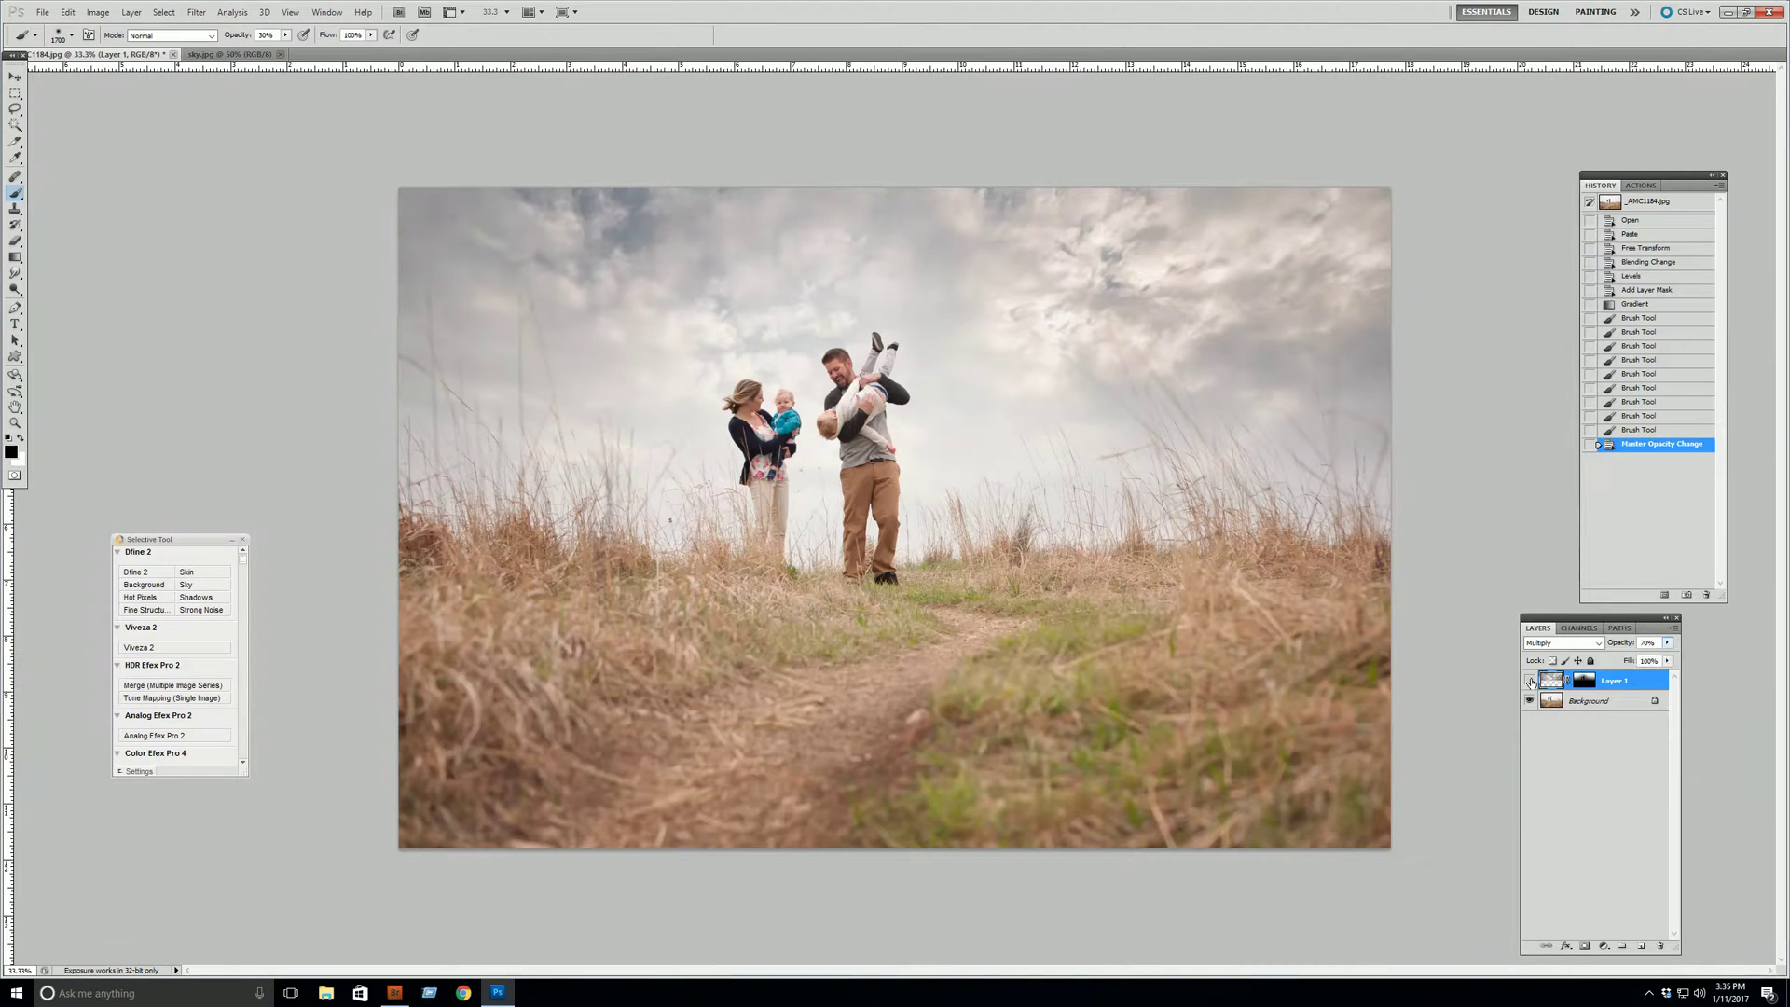
left_click(1531, 682)
left_click(1530, 681)
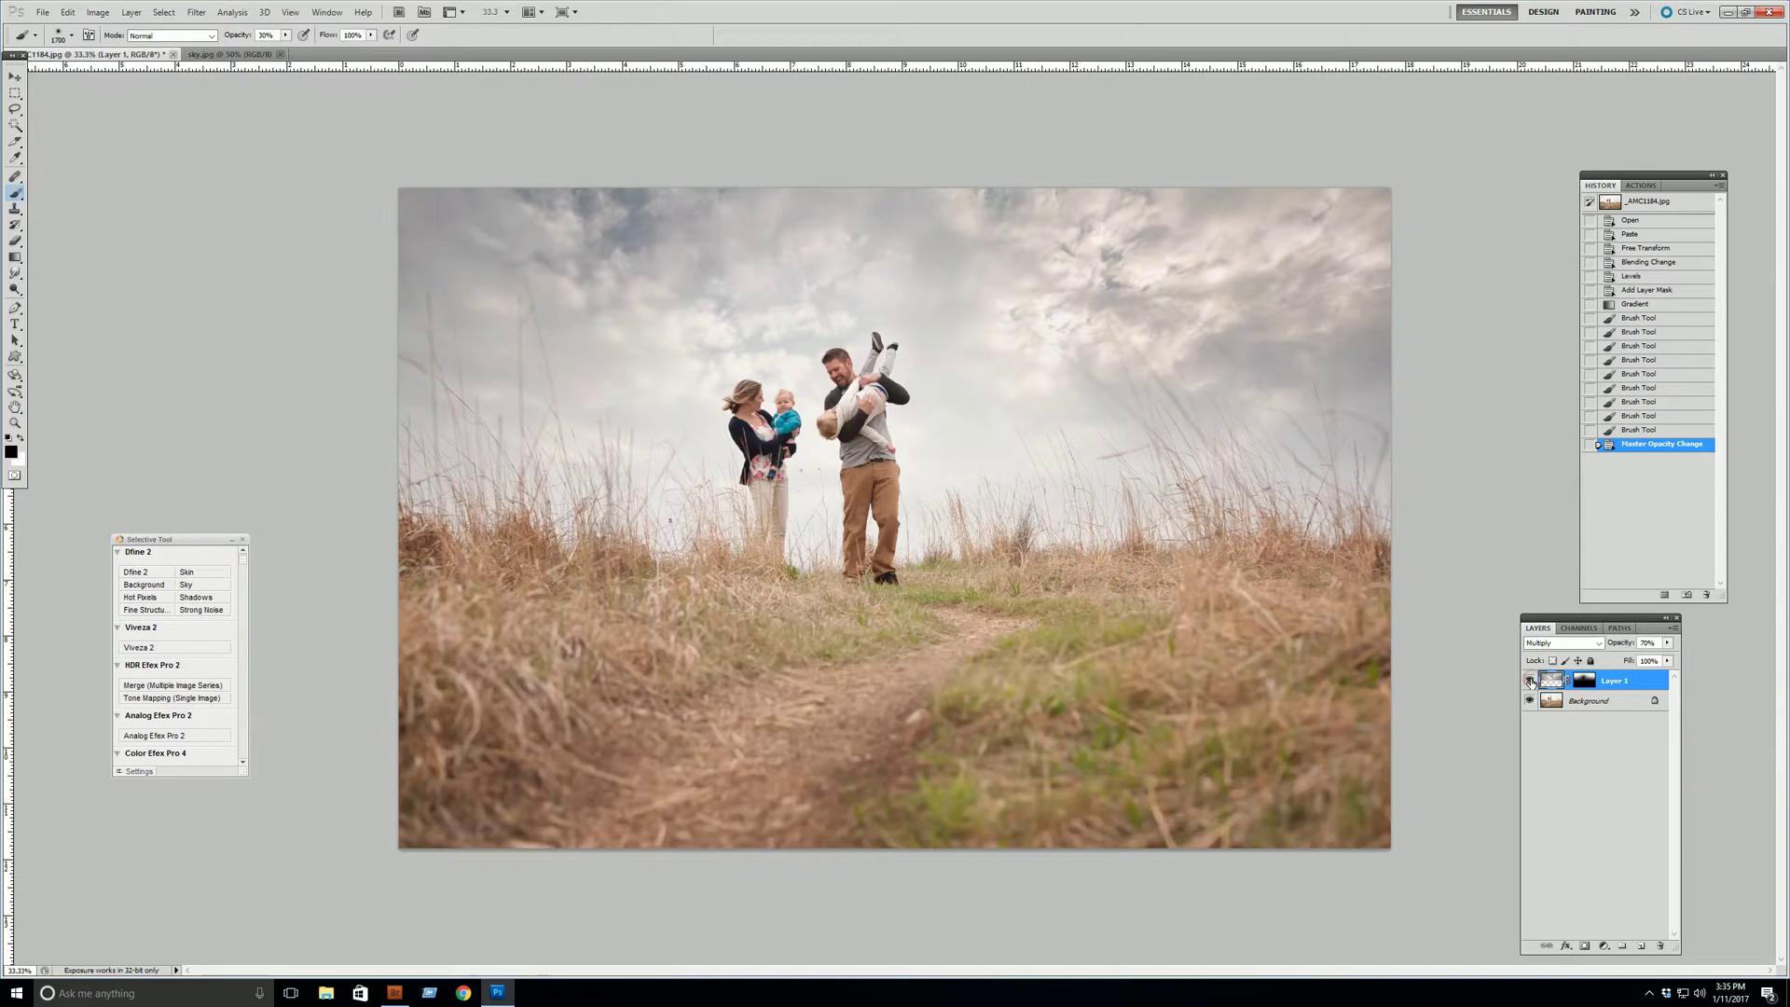